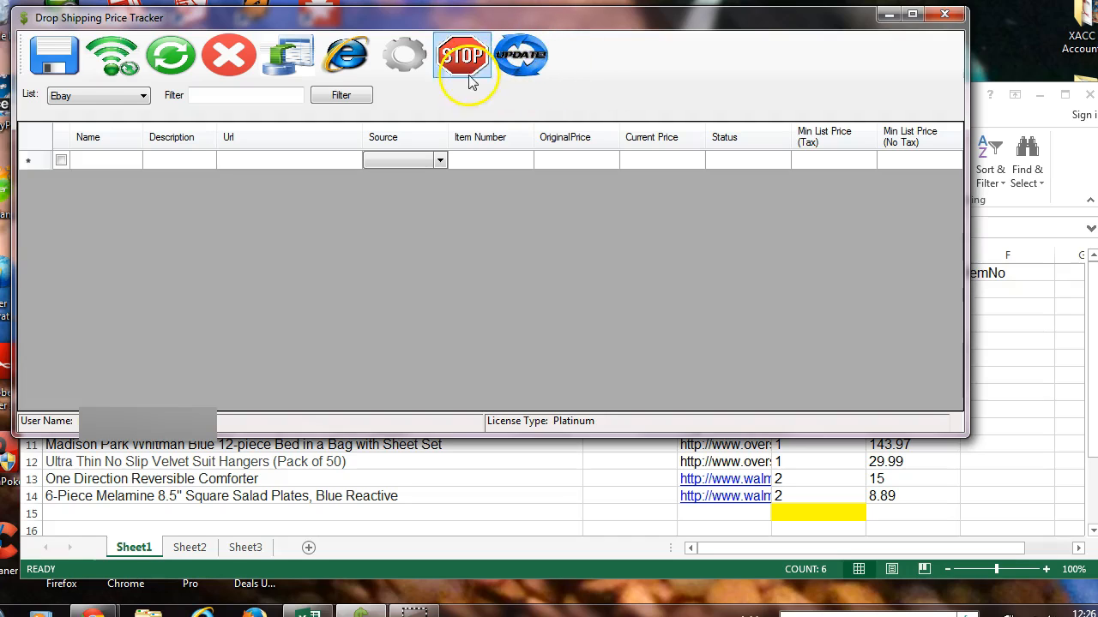
Choose the Ebay list in the price tracker and switch to the DS Tracker Elite Demo workbook in Excel.
{"action": "left_click", "coordinate": [96, 96]}
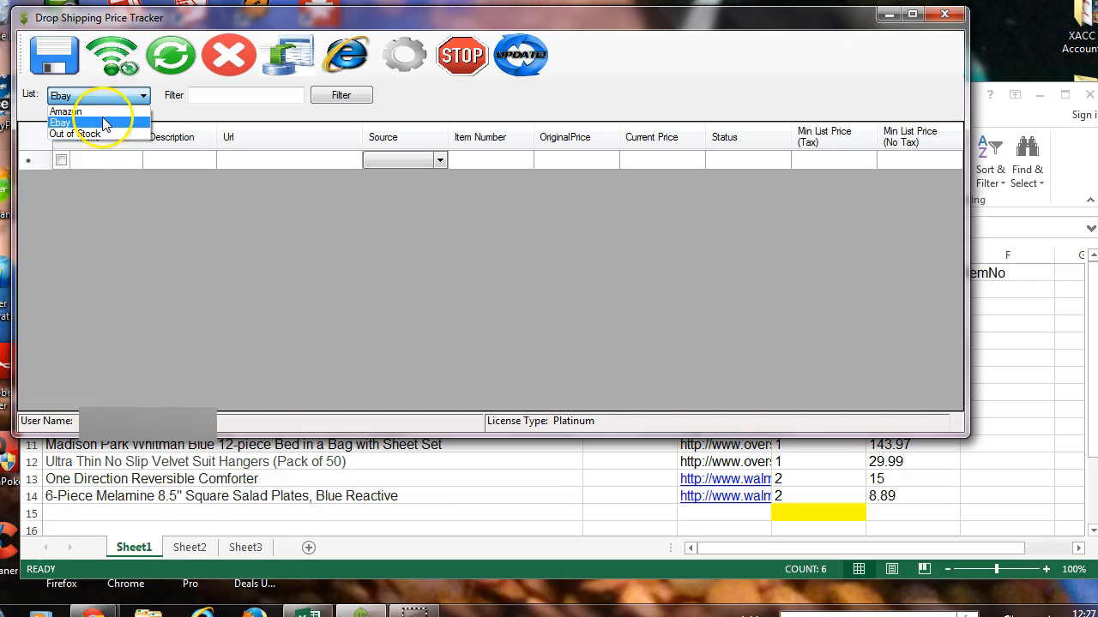
{"action": "left_click", "coordinate": [102, 120]}
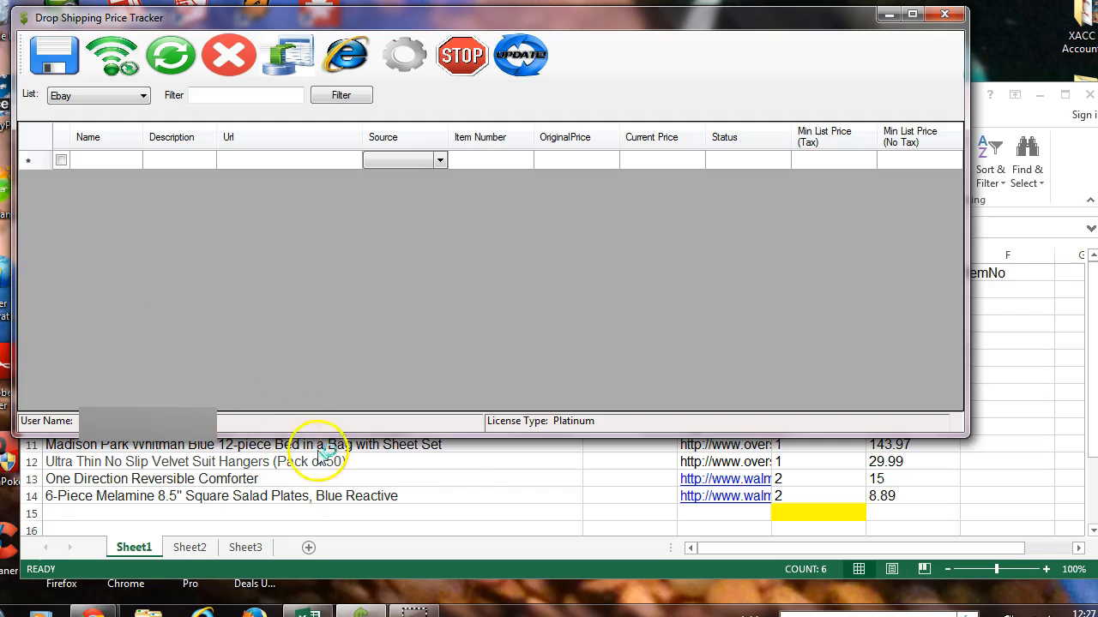
{"action": "left_click", "coordinate": [452, 487]}
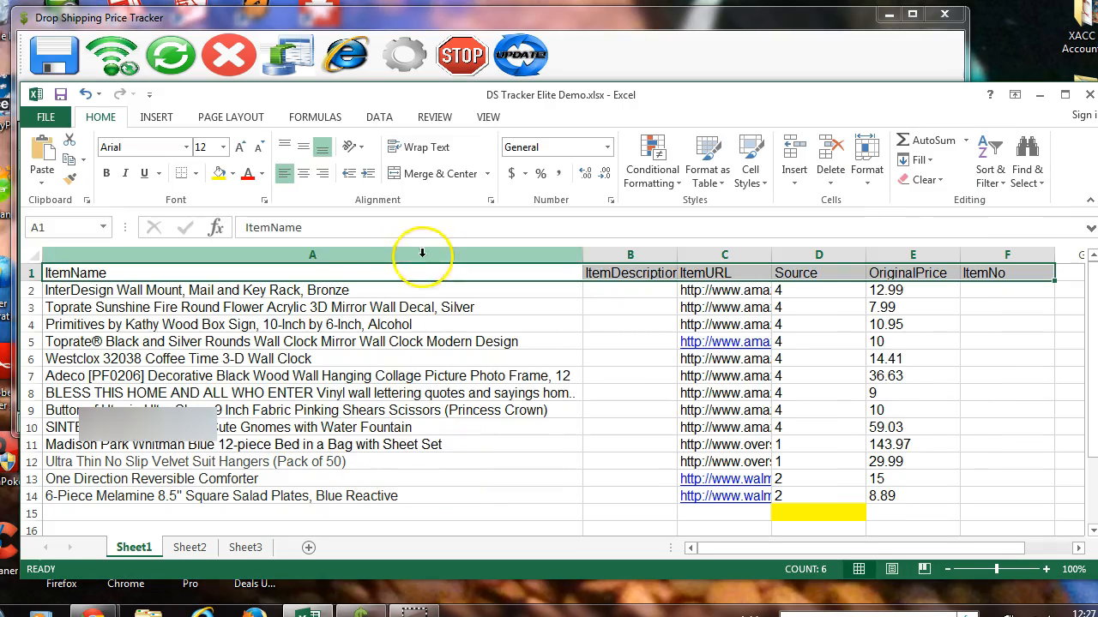
{"action": "left_click", "coordinate": [819, 513]}
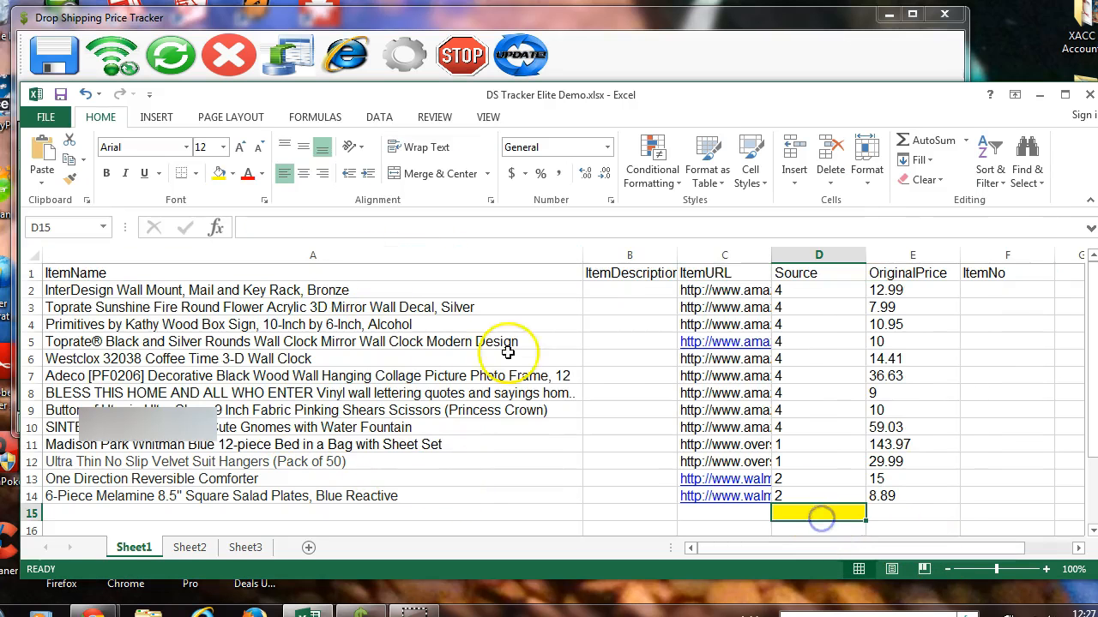
{"action": "left_click", "coordinate": [231, 173]}
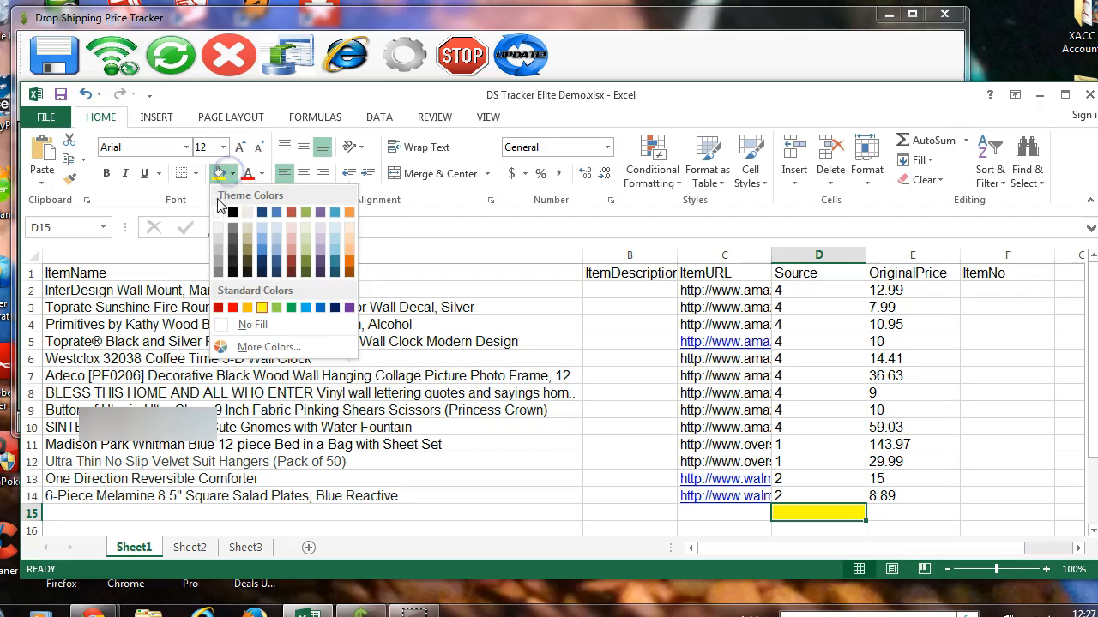
{"action": "left_click", "coordinate": [148, 269]}
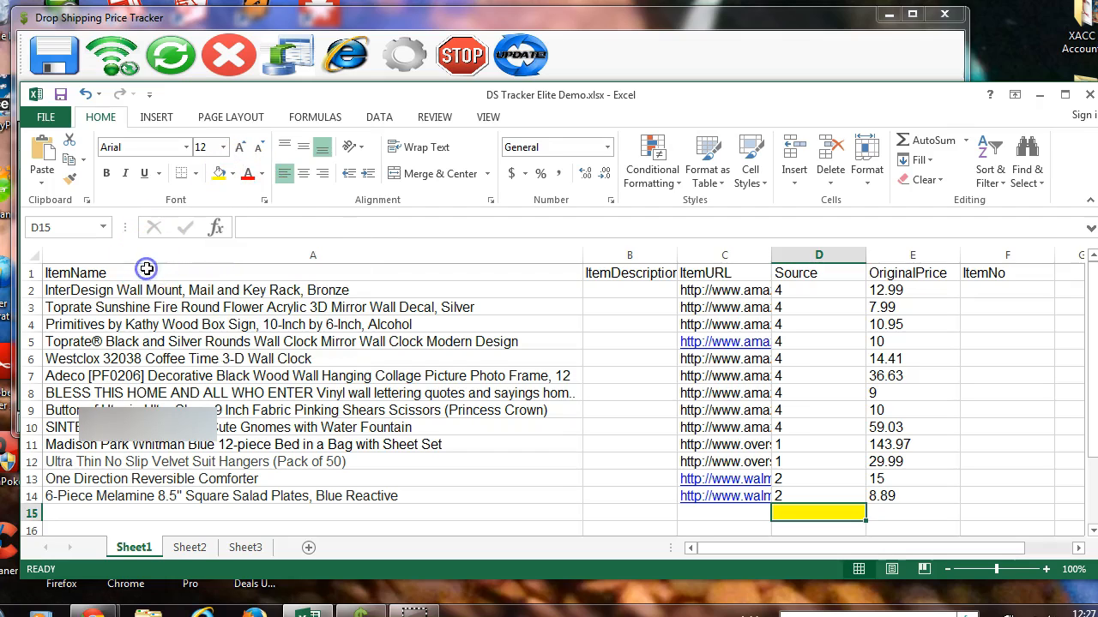
Fill the header cells from ItemName to ItemNo in row 1 with yellow.
{"action": "left_click", "coordinate": [152, 273]}
{"action": "left_click_drag", "start_coordinate": [158, 272], "coordinate": [986, 272]}
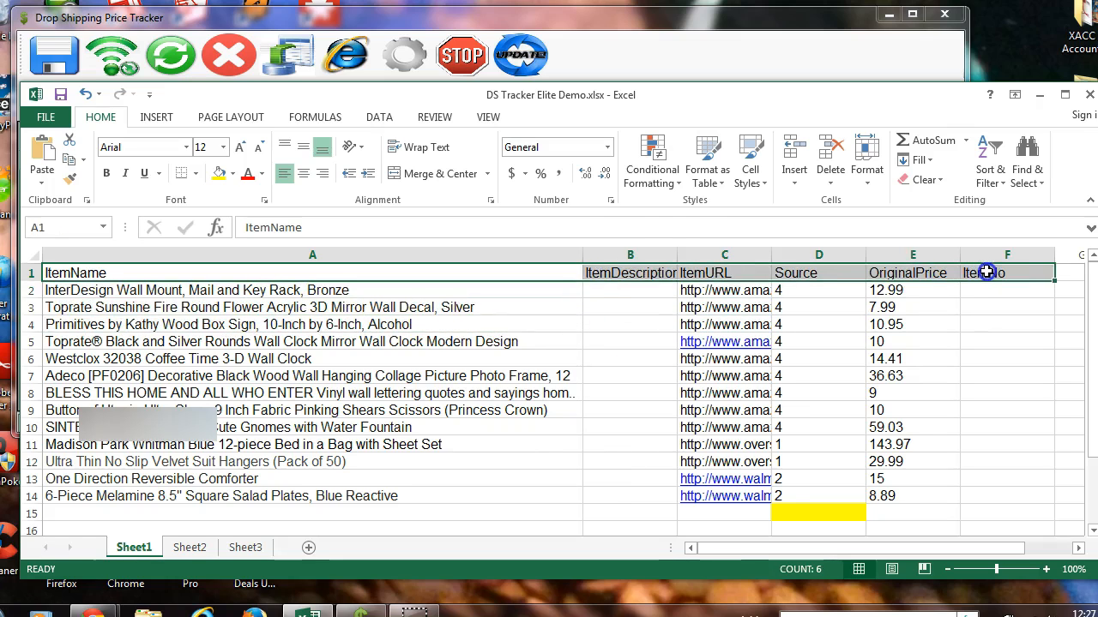
{"action": "left_click", "coordinate": [220, 173]}
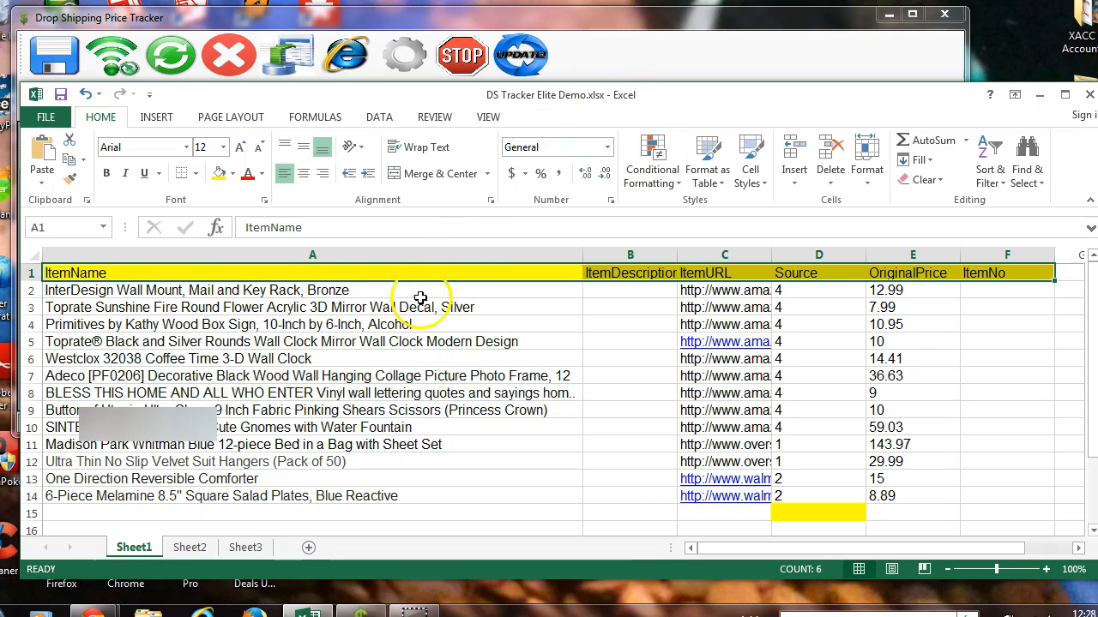
{"action": "left_click", "coordinate": [636, 294]}
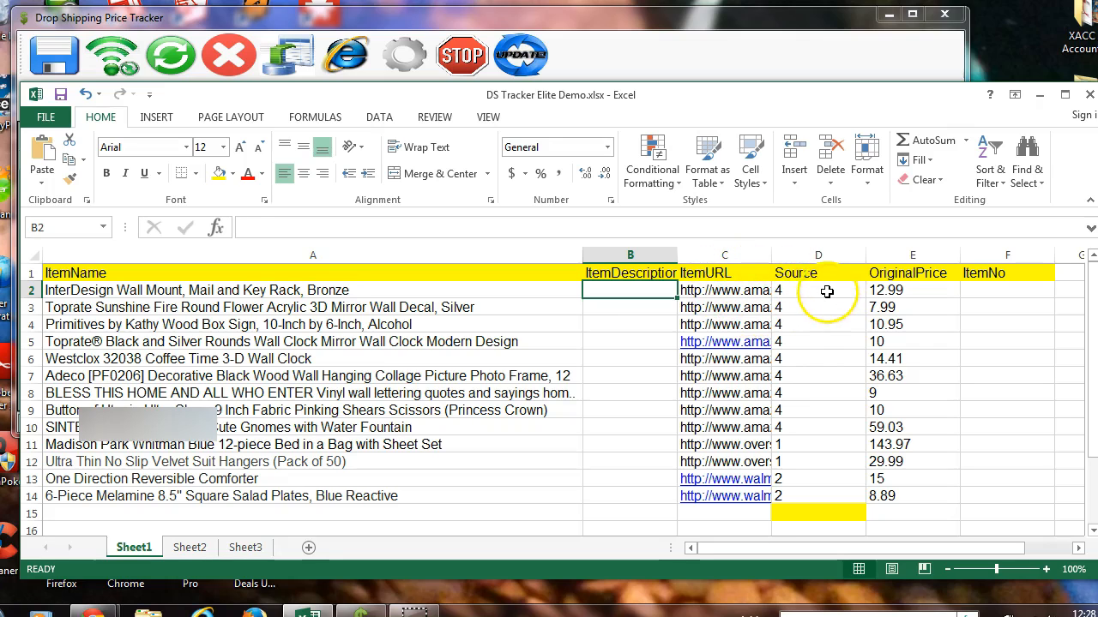
Look at the source code in D2 and compare it with the Source options in Drop Shipping Price Tracker.
{"action": "left_click", "coordinate": [827, 290]}
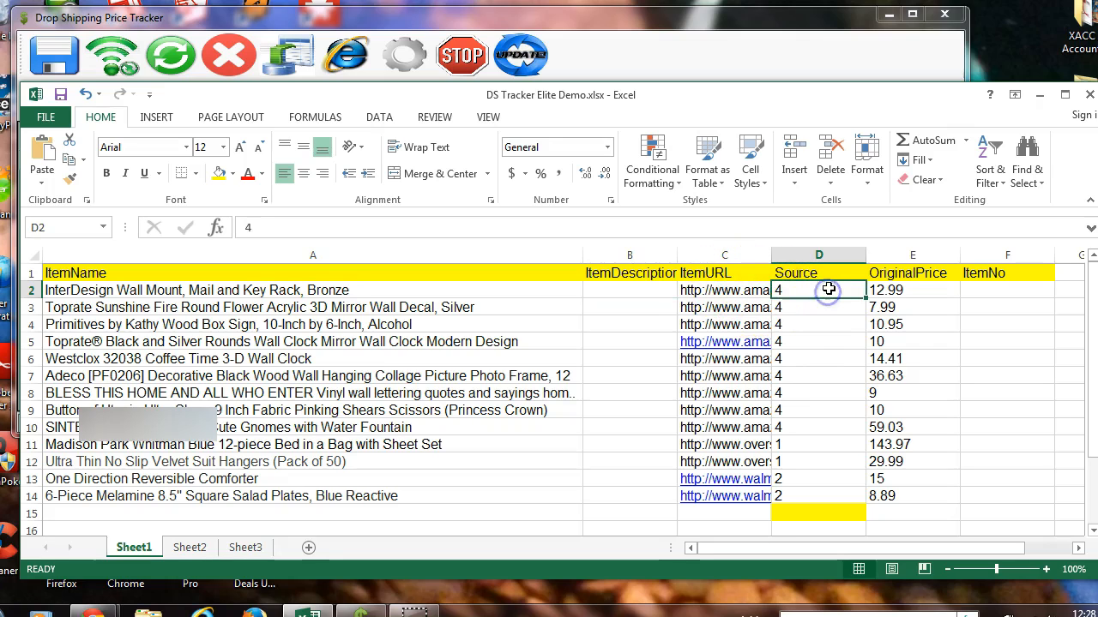
{"action": "left_click", "coordinate": [521, 19]}
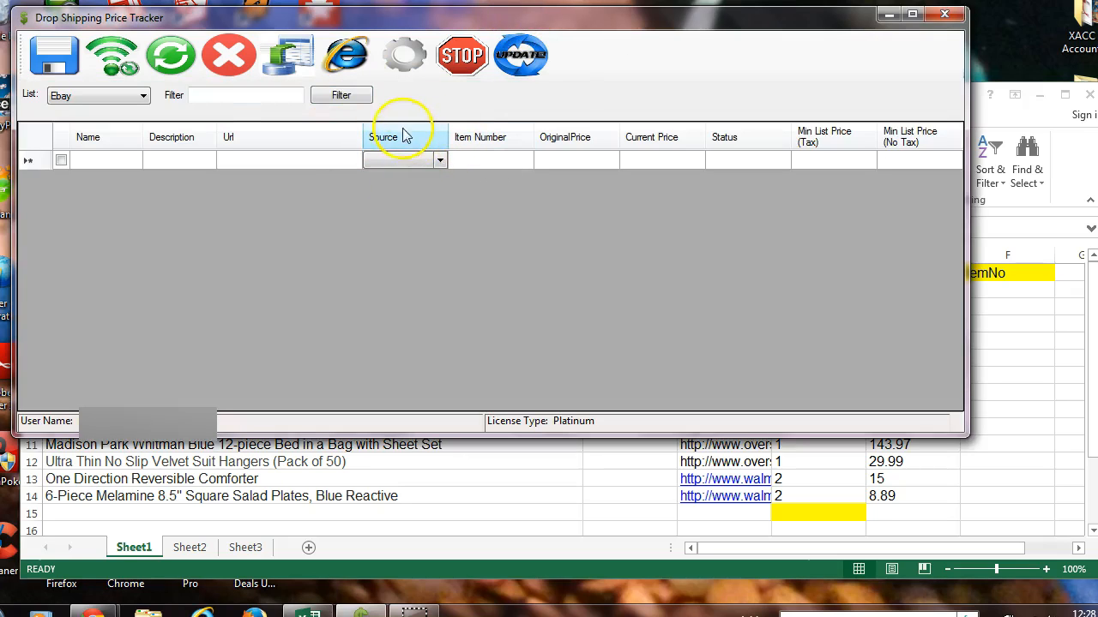
{"action": "left_click", "coordinate": [441, 159]}
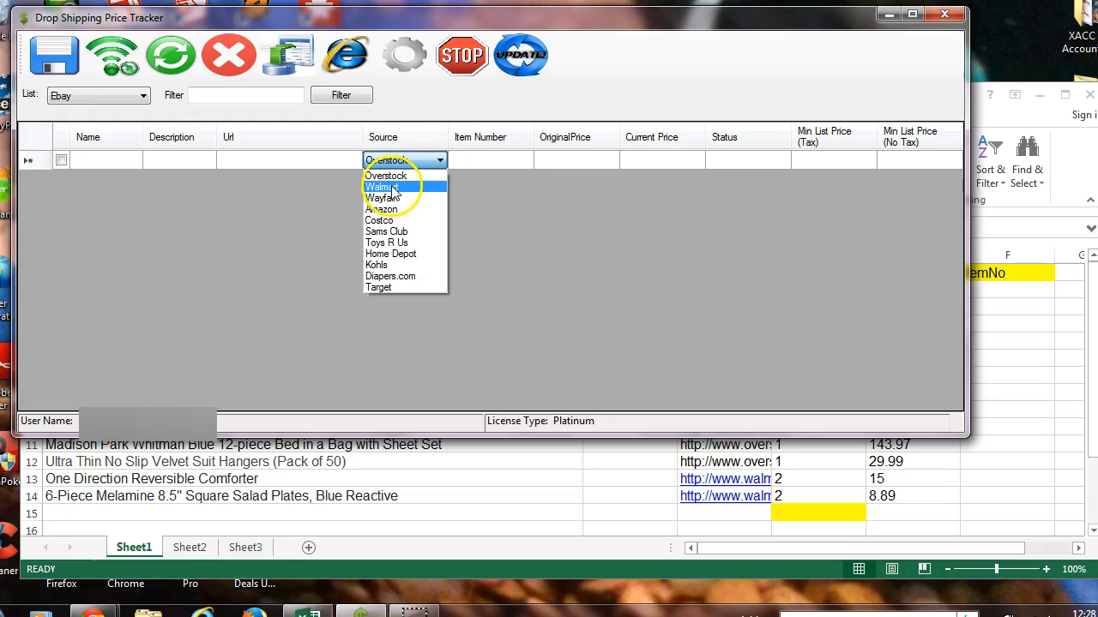
{"action": "left_click", "coordinate": [396, 214]}
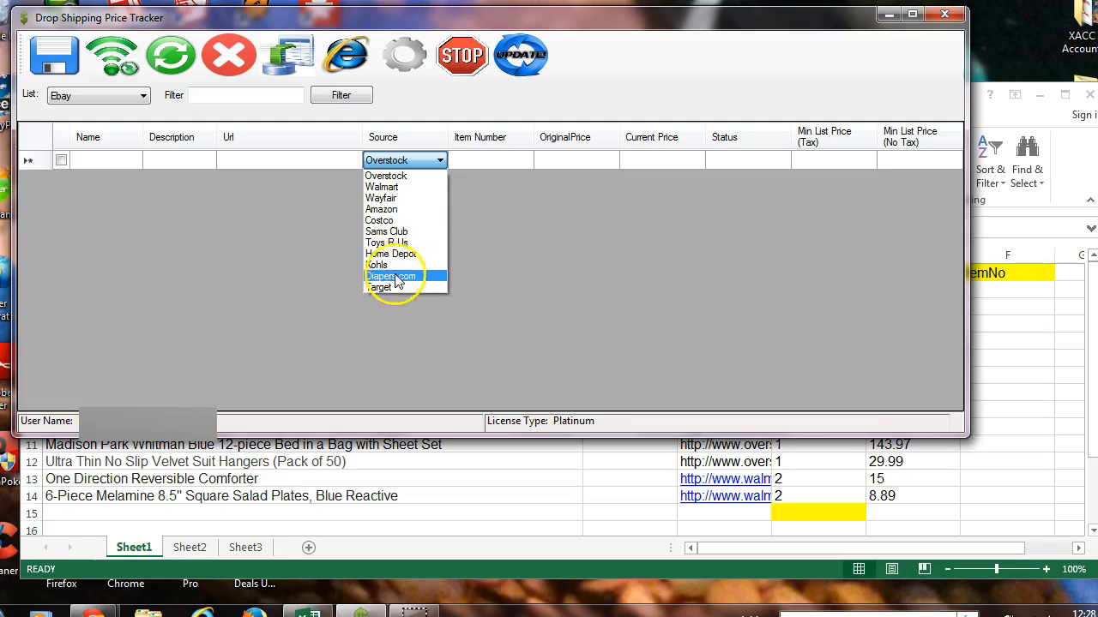
{"action": "left_click", "coordinate": [273, 221]}
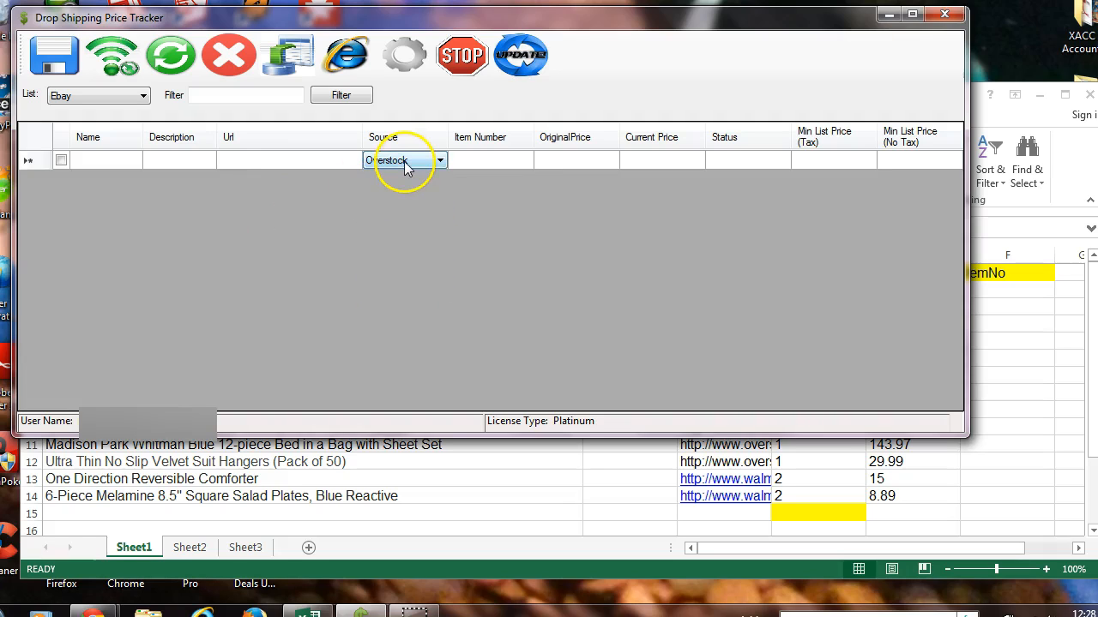
Import the DS Tracker Elite Demo workbook from the Documents library into Drop Shipping Price Tracker.
{"action": "left_click", "coordinate": [611, 470]}
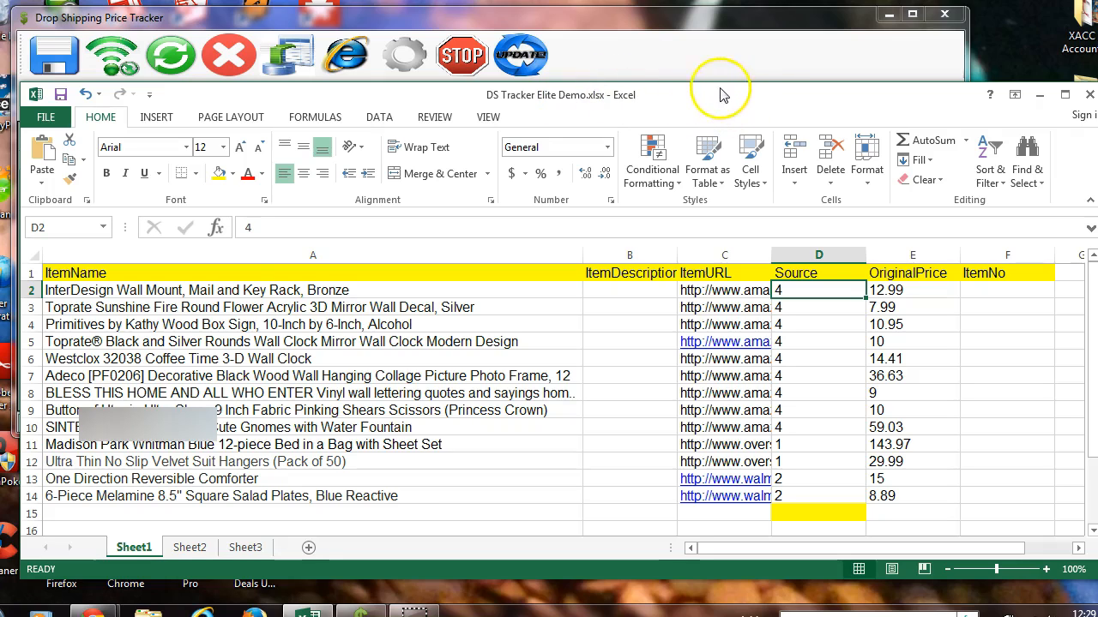
{"action": "left_click", "coordinate": [631, 19]}
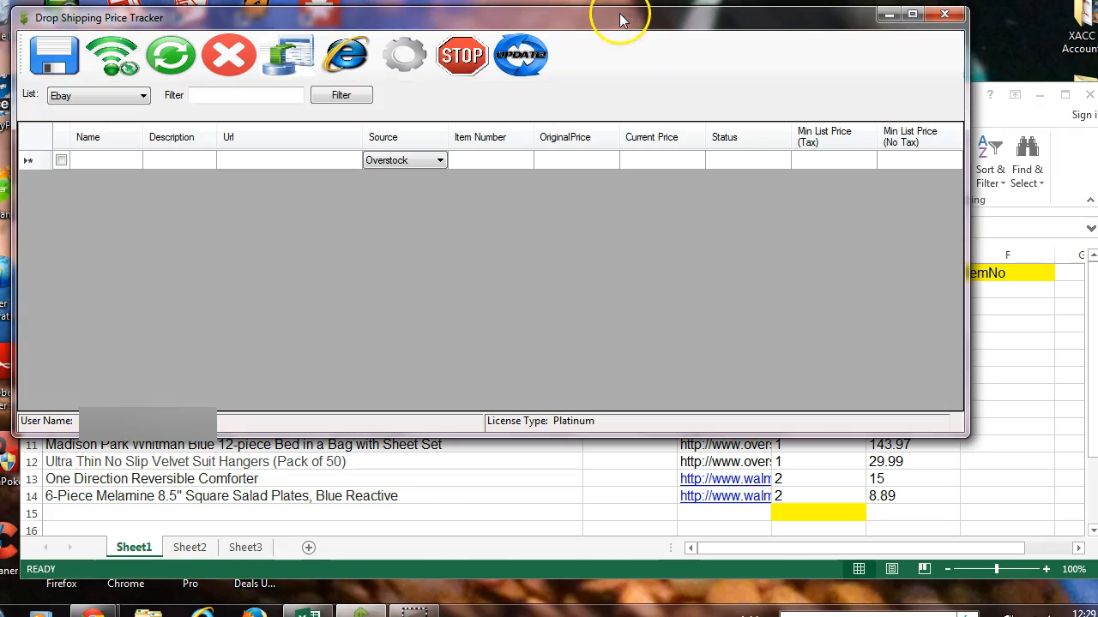
{"action": "left_click", "coordinate": [280, 58]}
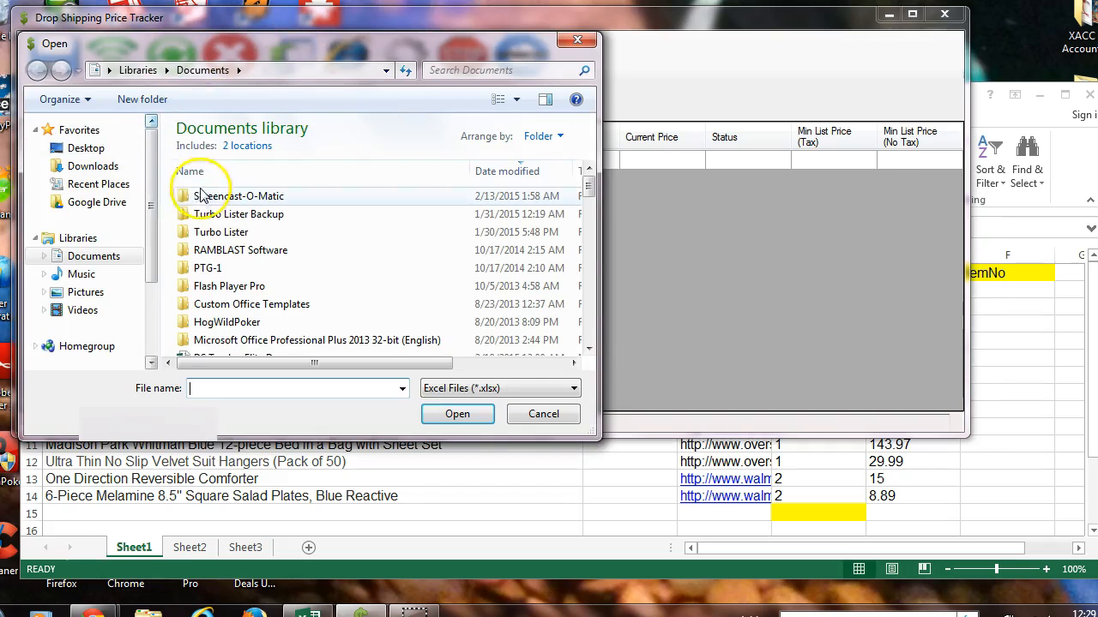
{"action": "left_click", "coordinate": [588, 348]}
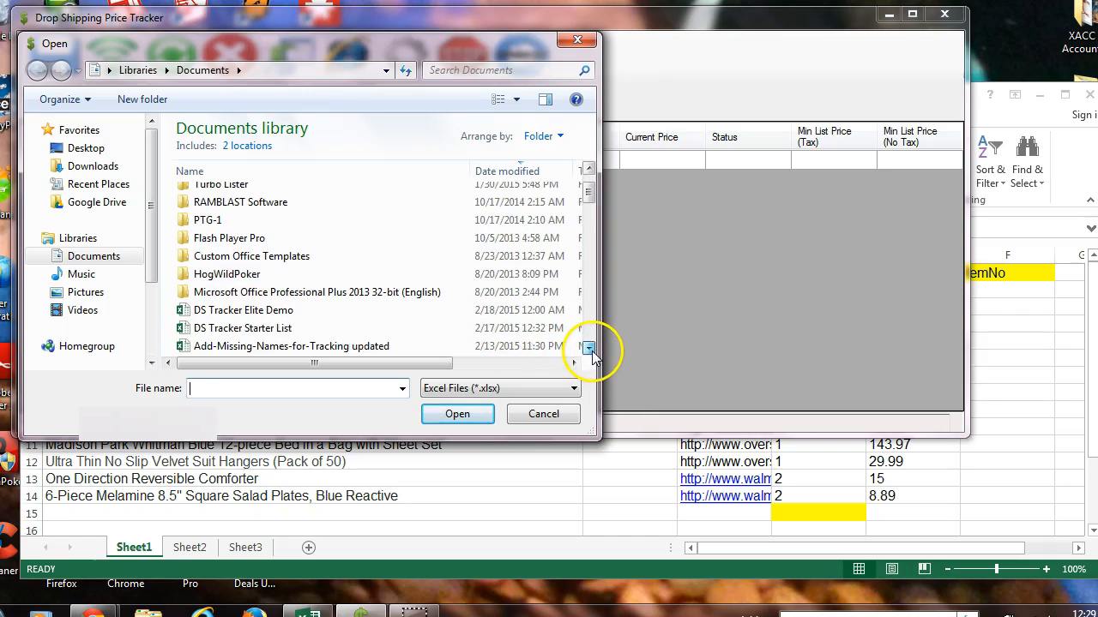
{"action": "left_click", "coordinate": [588, 347]}
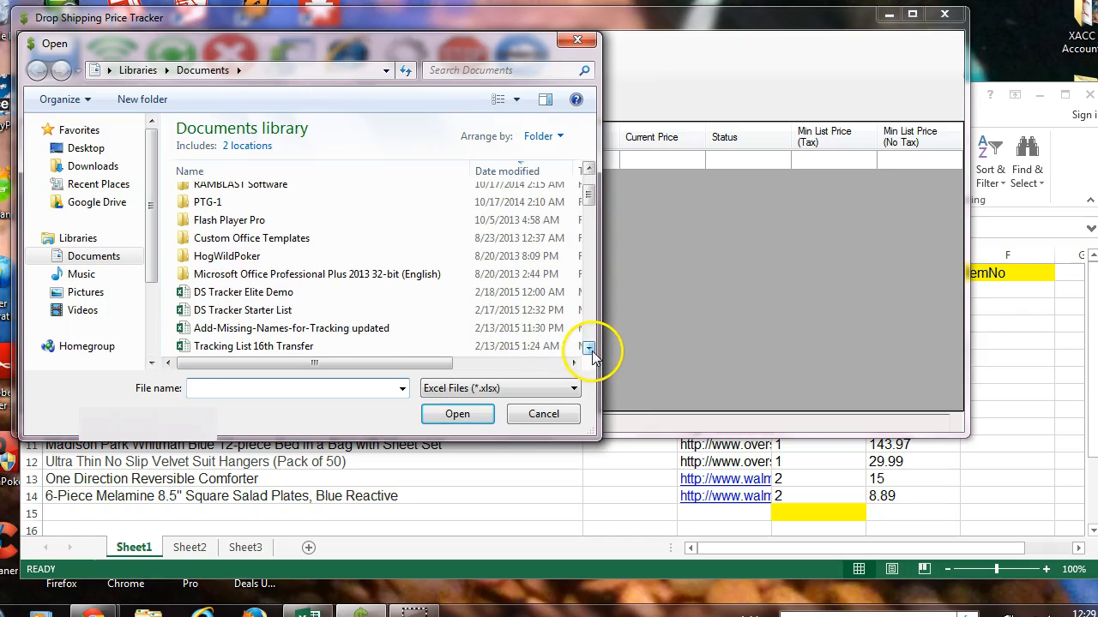
{"action": "double_click", "coordinate": [260, 293]}
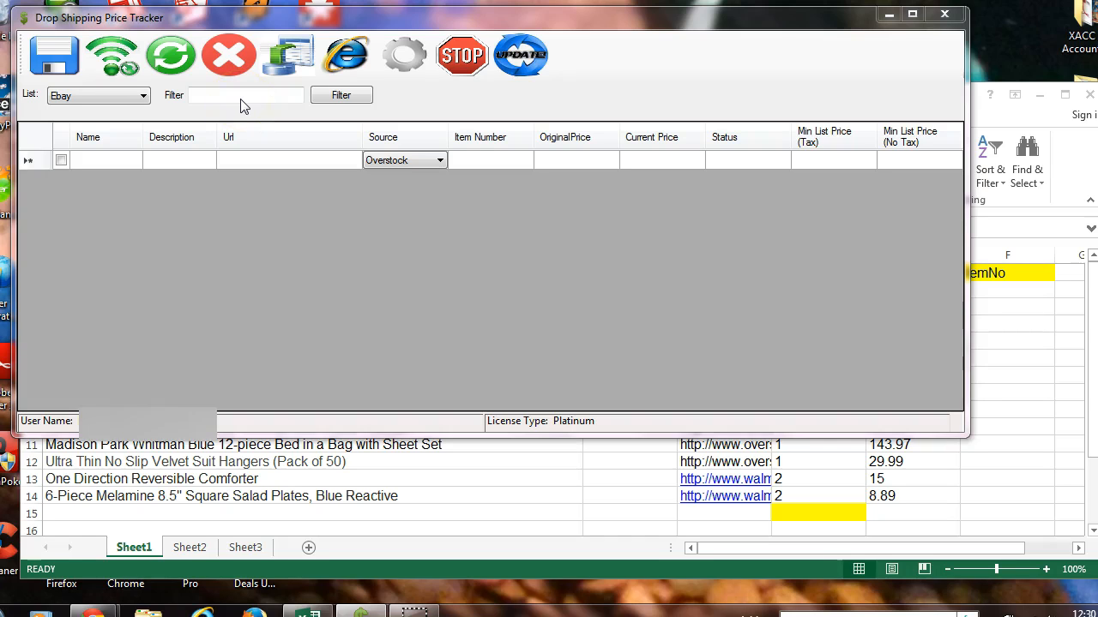
{"action": "left_click", "coordinate": [264, 54]}
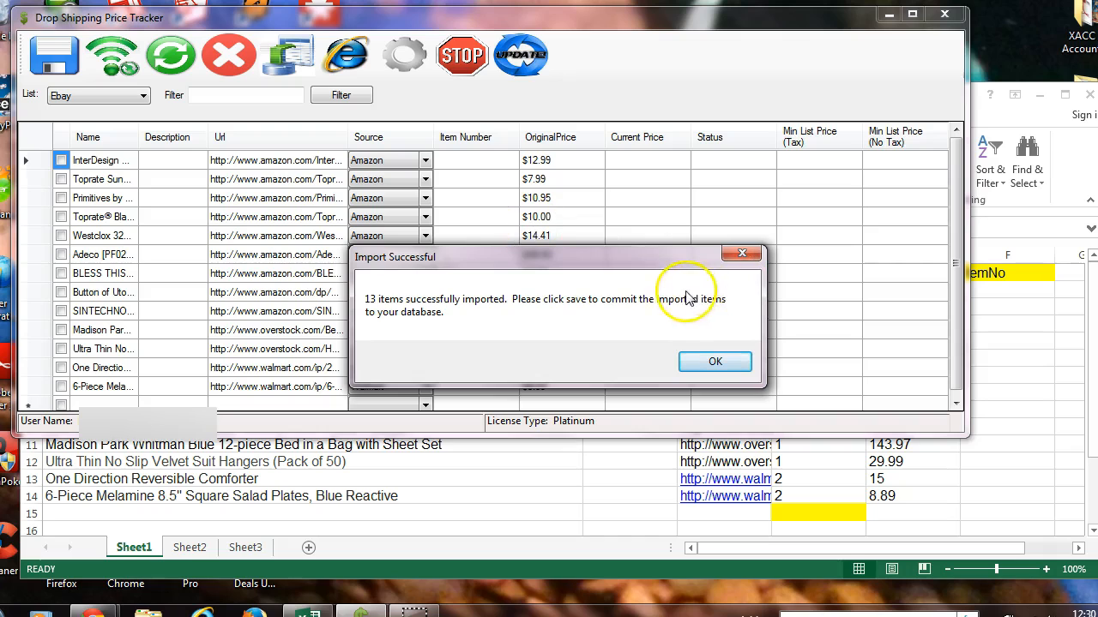
{"action": "left_click", "coordinate": [716, 364]}
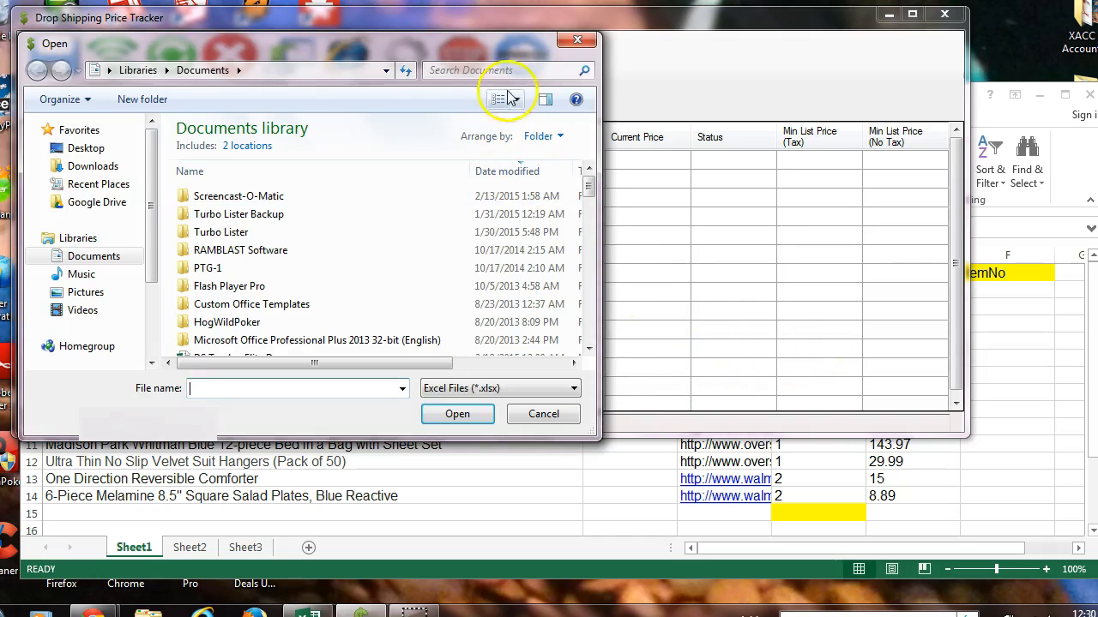
{"action": "left_click", "coordinate": [579, 40]}
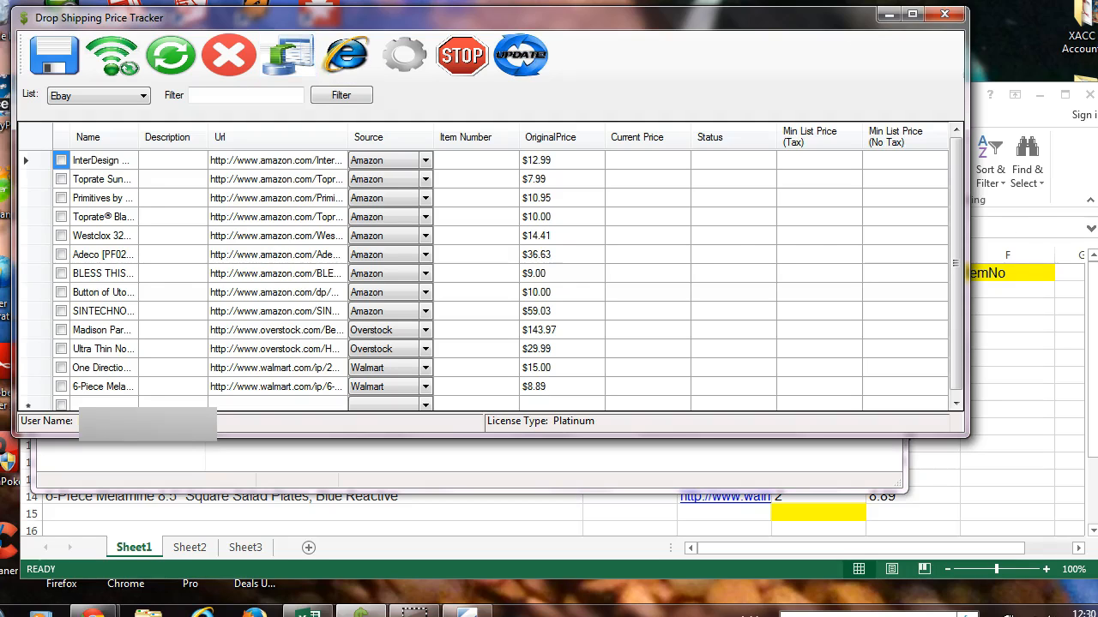
Review the Tax Rate, Markup and Color Threshhold settings and close them without changes.
{"action": "left_click", "coordinate": [404, 55]}
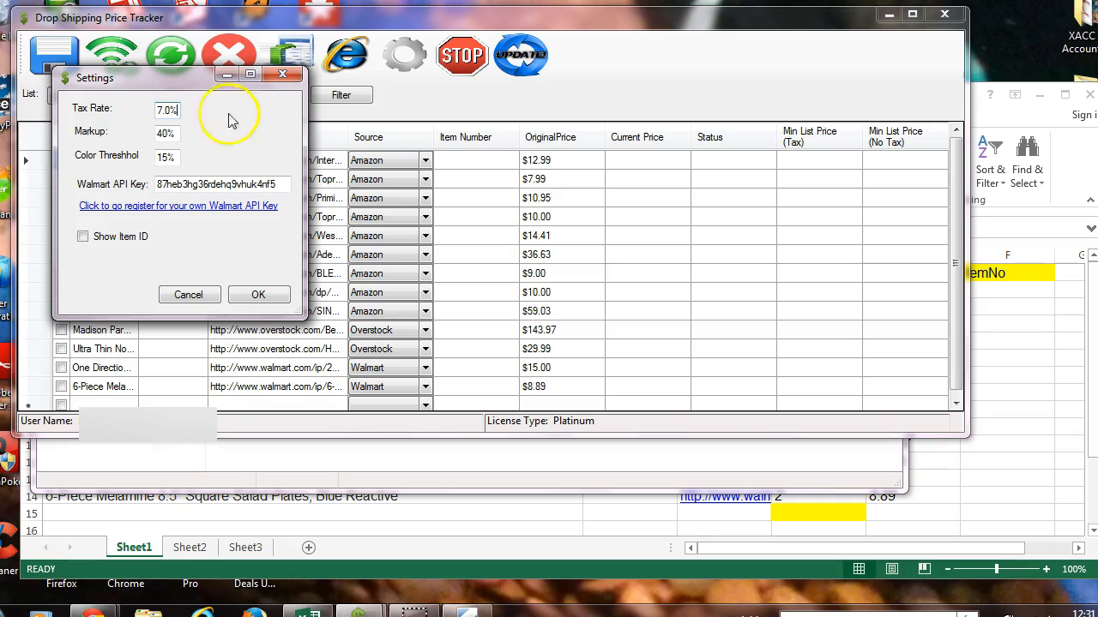
{"action": "left_click", "coordinate": [163, 133]}
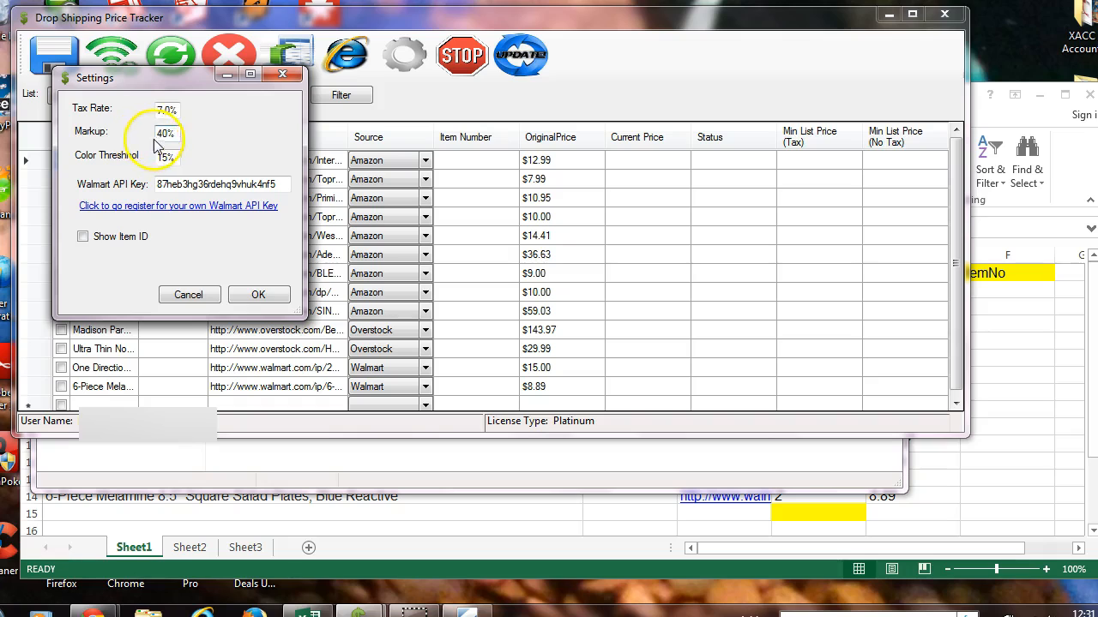
{"action": "left_click", "coordinate": [163, 133]}
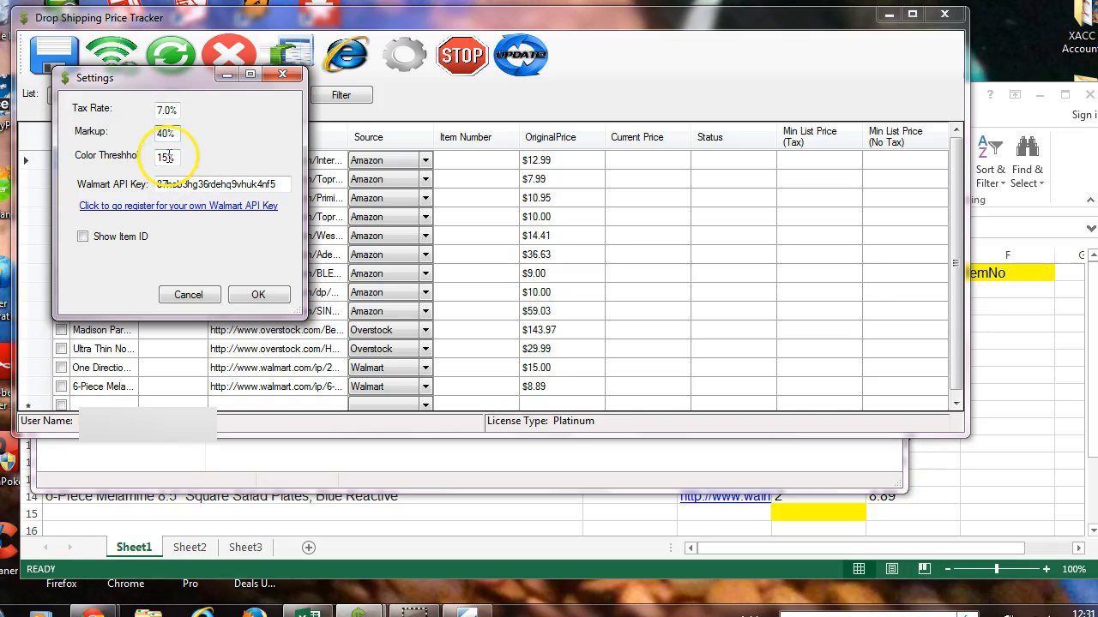
{"action": "left_click", "coordinate": [170, 157]}
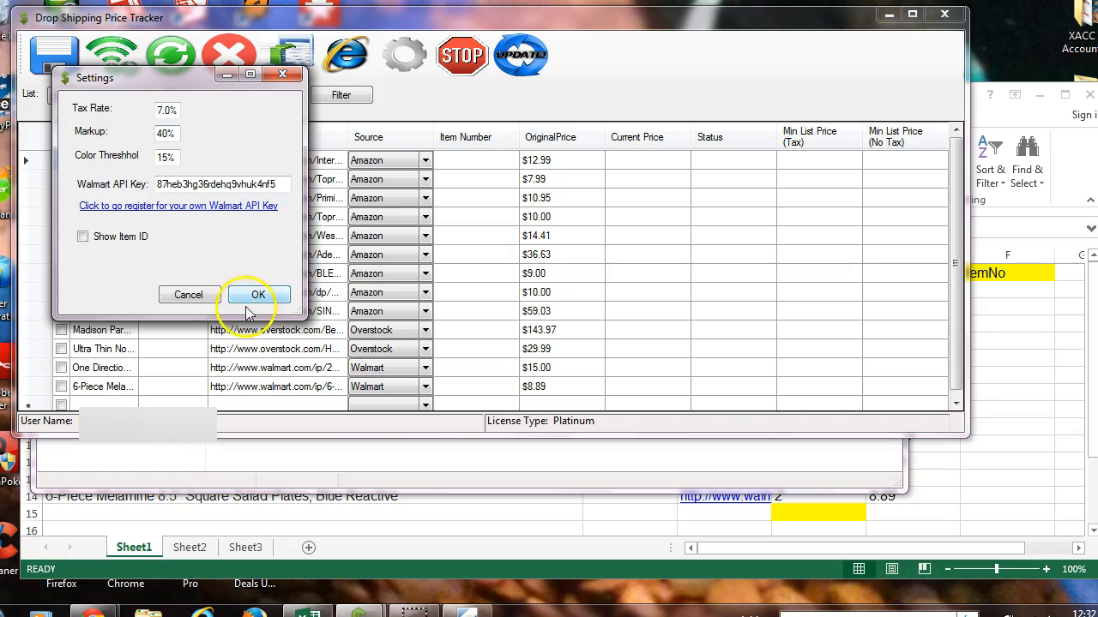
{"action": "left_click", "coordinate": [279, 74]}
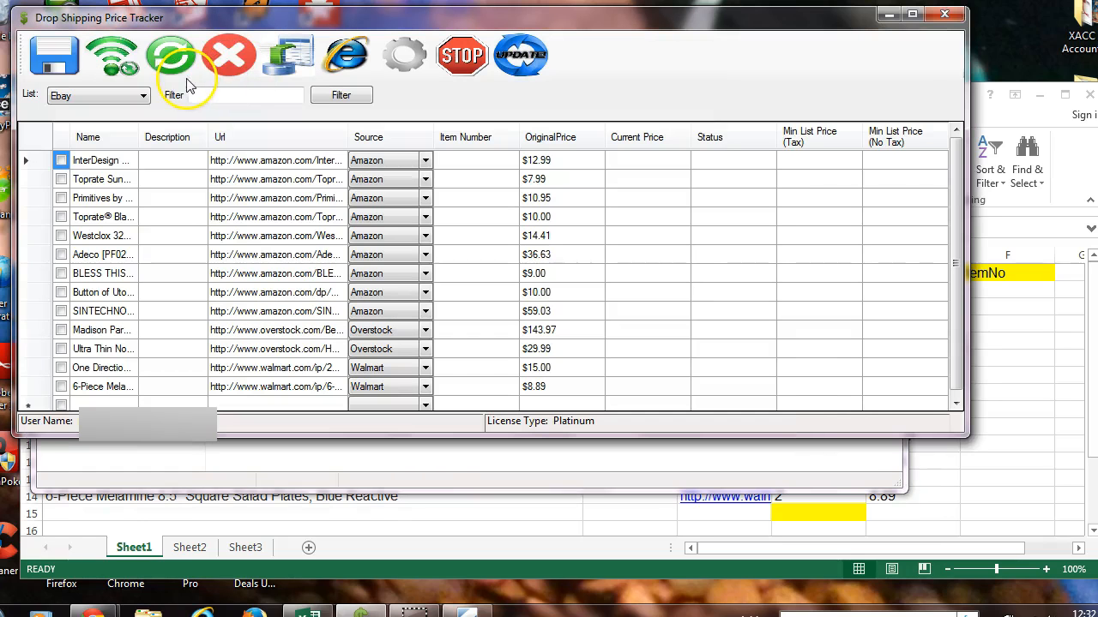
Retrieve the current prices and stock status for all imported items.
{"action": "left_click", "coordinate": [421, 177]}
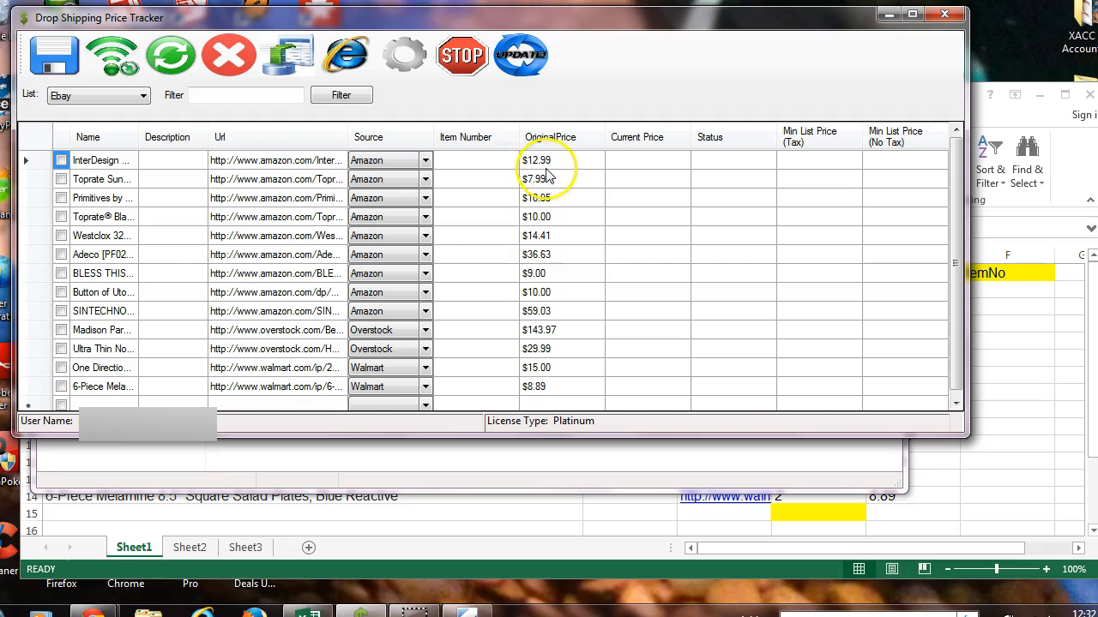
{"action": "left_click", "coordinate": [126, 58]}
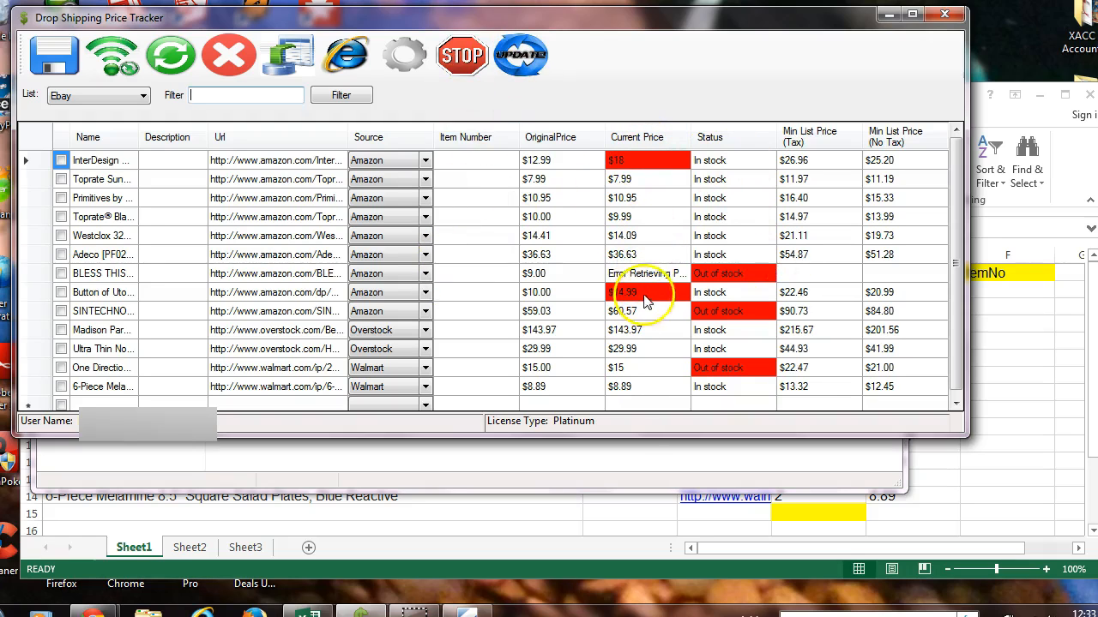
Set the Color Threshhold to 3% in the settings and check the item prices again.
{"action": "left_click", "coordinate": [403, 57]}
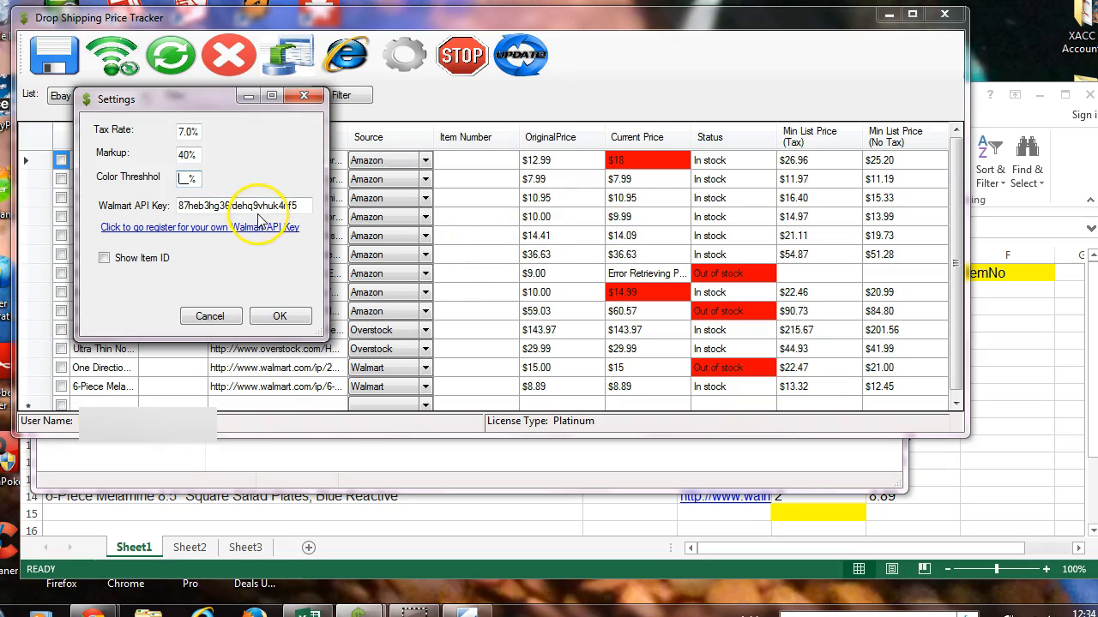
{"action": "type", "text": "3"}
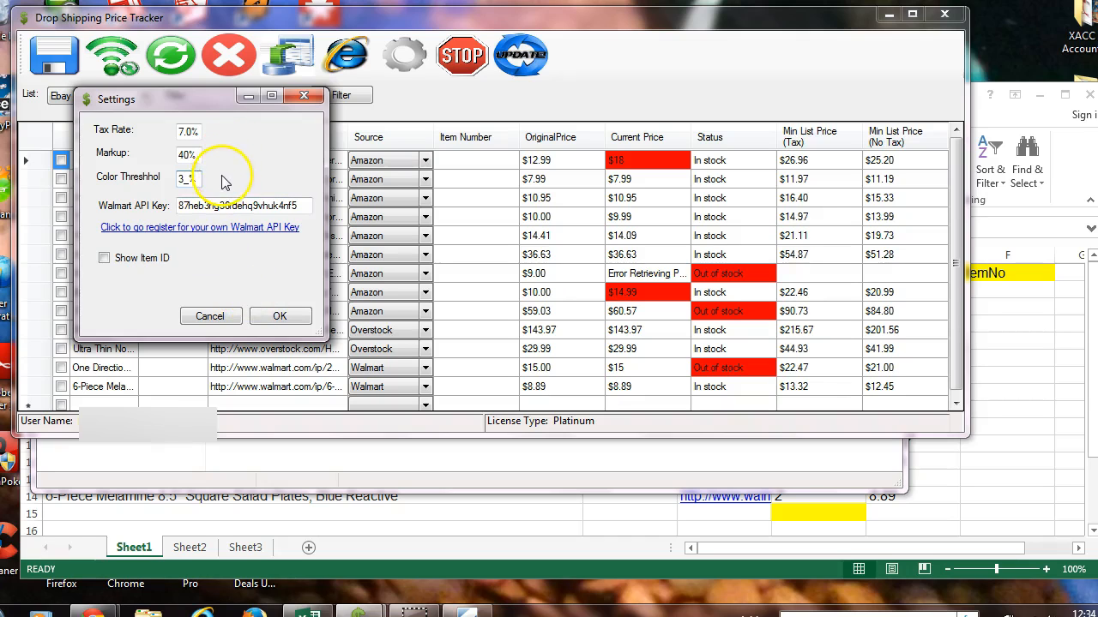
{"action": "left_click", "coordinate": [280, 317]}
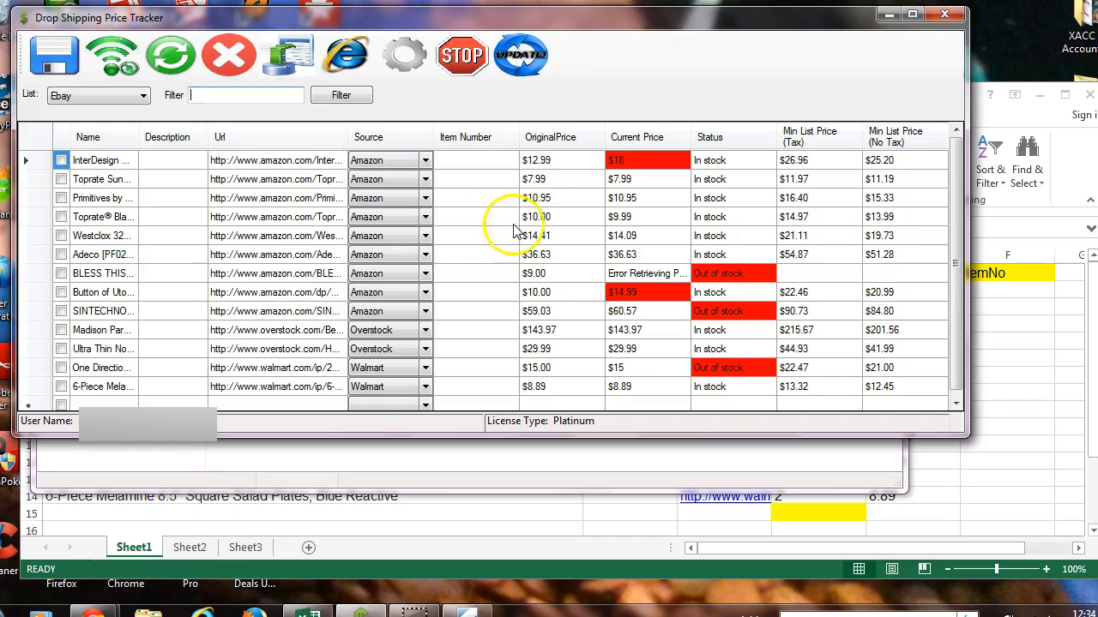
{"action": "left_click", "coordinate": [127, 53]}
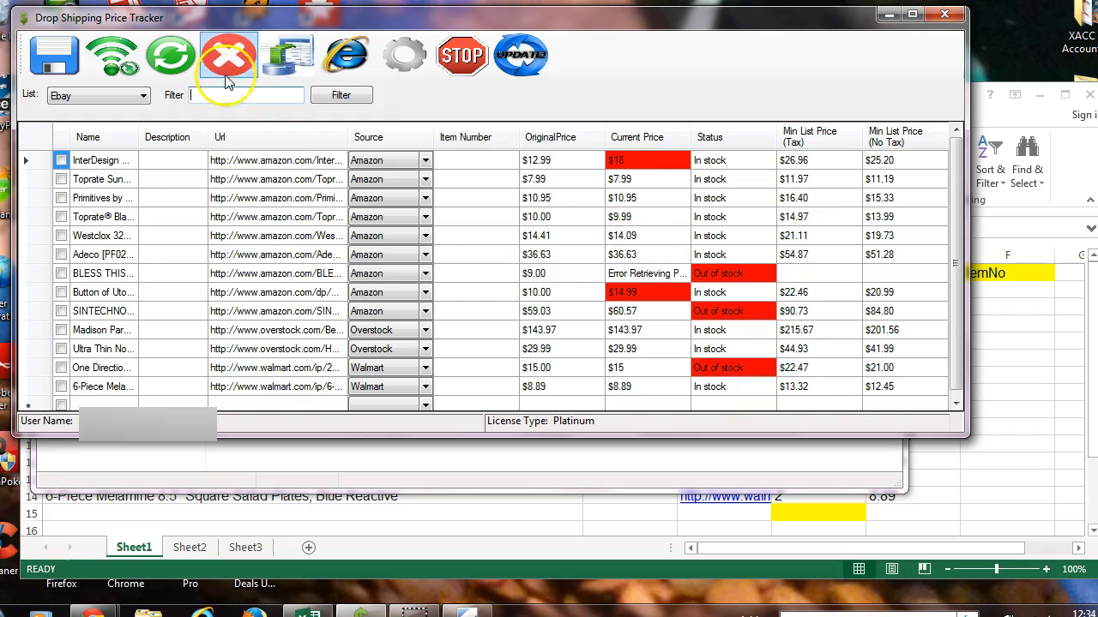
Set the Color Threshhold to 1% in the settings and check the item prices again.
{"action": "left_click", "coordinate": [397, 71]}
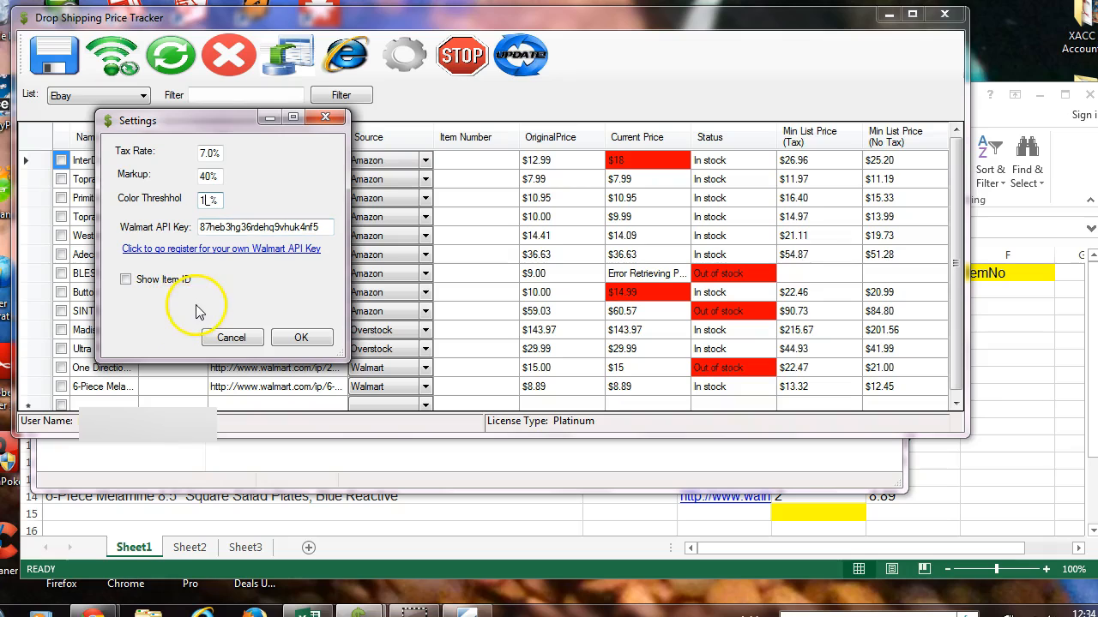
{"action": "left_click", "coordinate": [325, 345]}
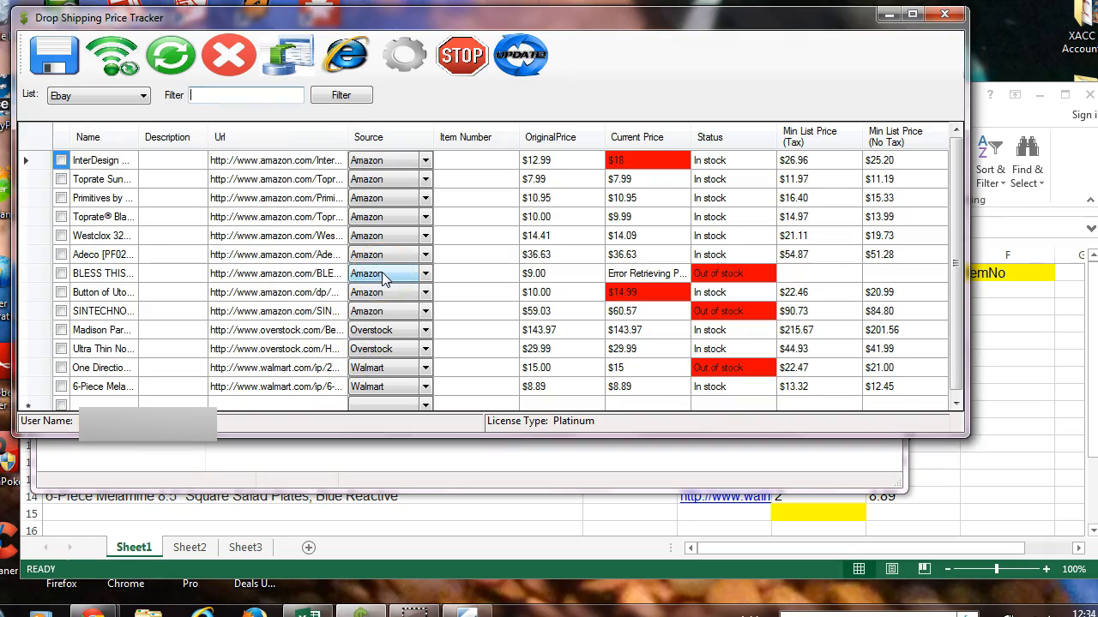
{"action": "left_click", "coordinate": [122, 67]}
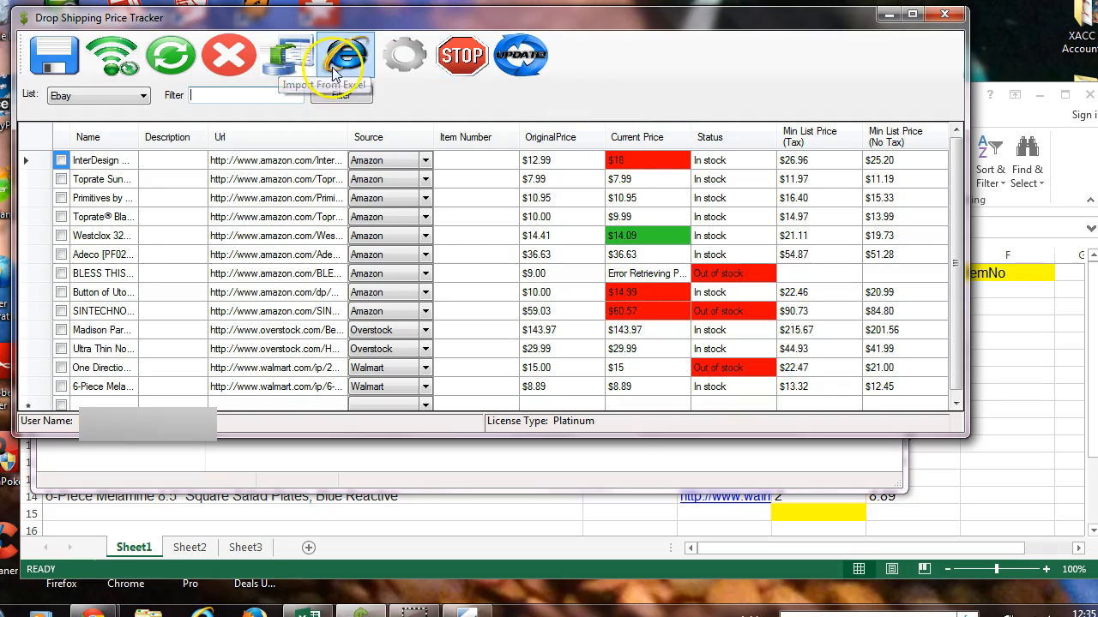
Set the Color Threshhold to 15% in the settings and retrieve the current item prices again.
{"action": "left_click", "coordinate": [403, 55]}
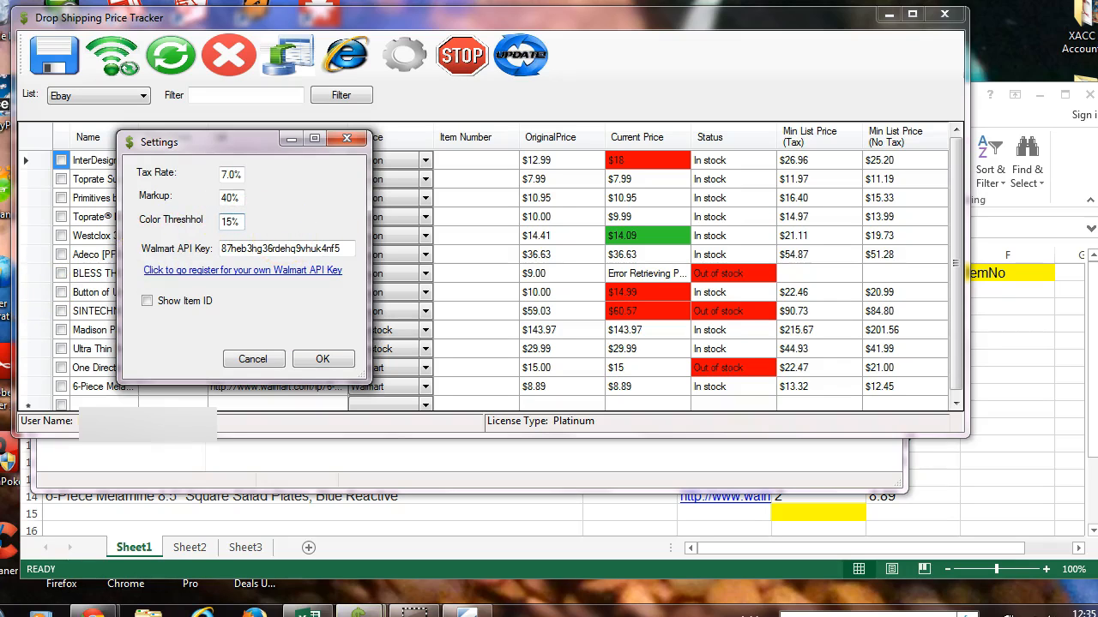
{"action": "left_click", "coordinate": [313, 359]}
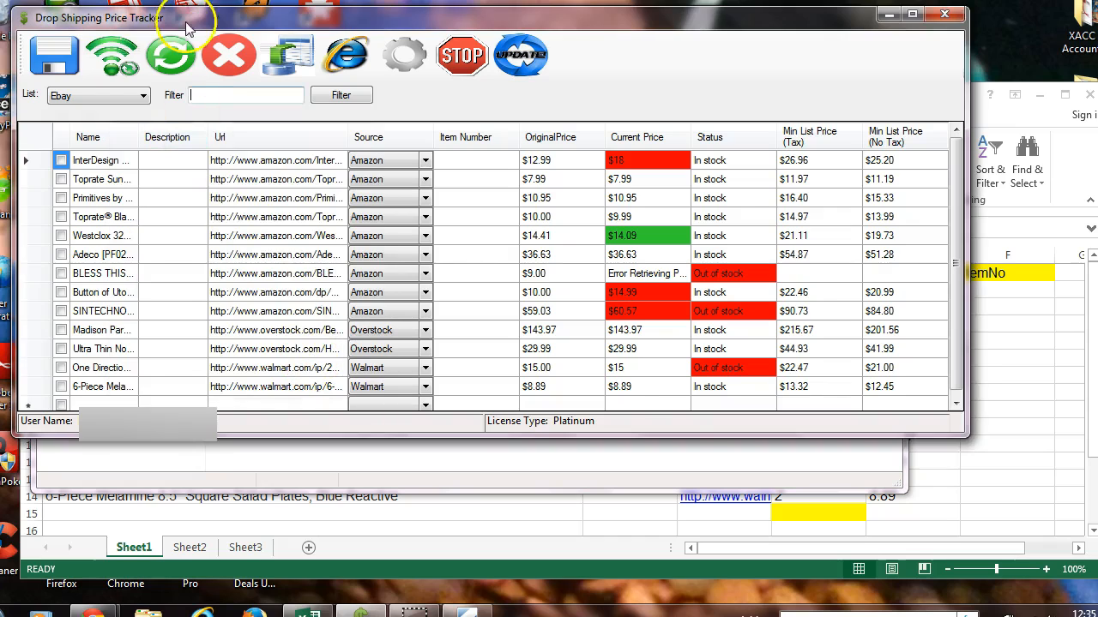
{"action": "left_click", "coordinate": [112, 67]}
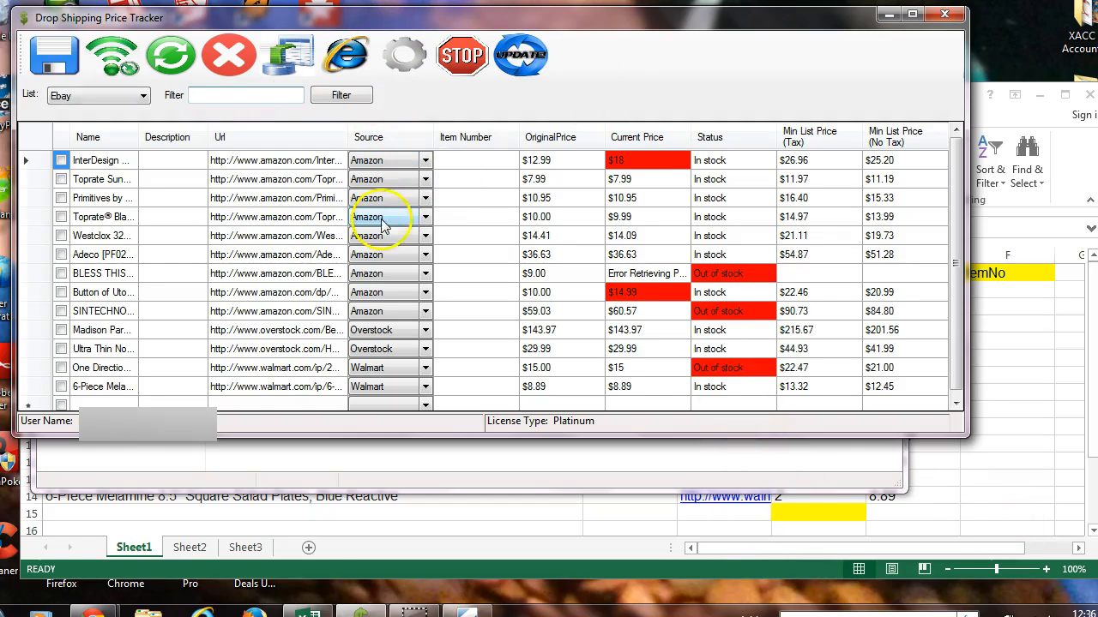
Mark the out-of-stock BLESS THIS, SINTECHNO and One Direction items and move each of them to the Out of Stock list.
{"action": "left_click", "coordinate": [62, 274]}
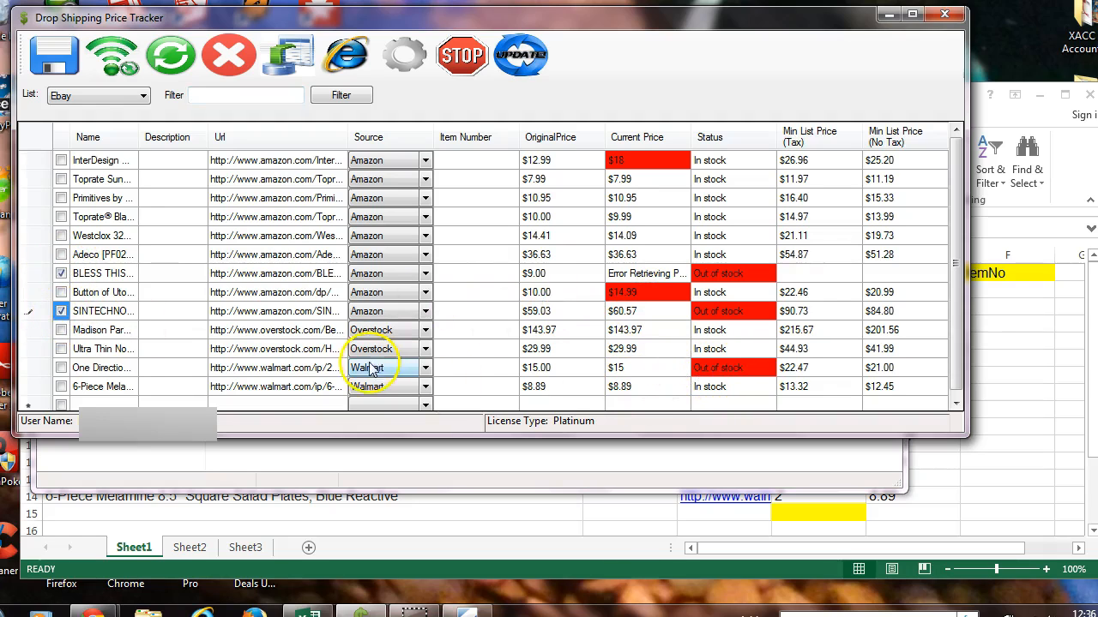
{"action": "left_click", "coordinate": [60, 368]}
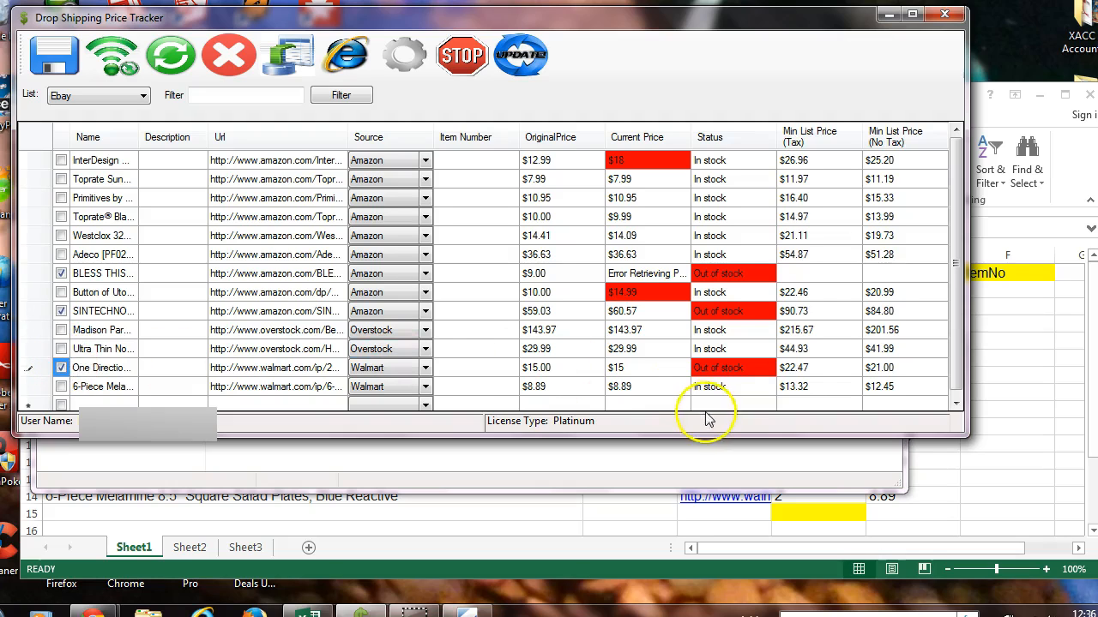
{"action": "right_click", "coordinate": [724, 367]}
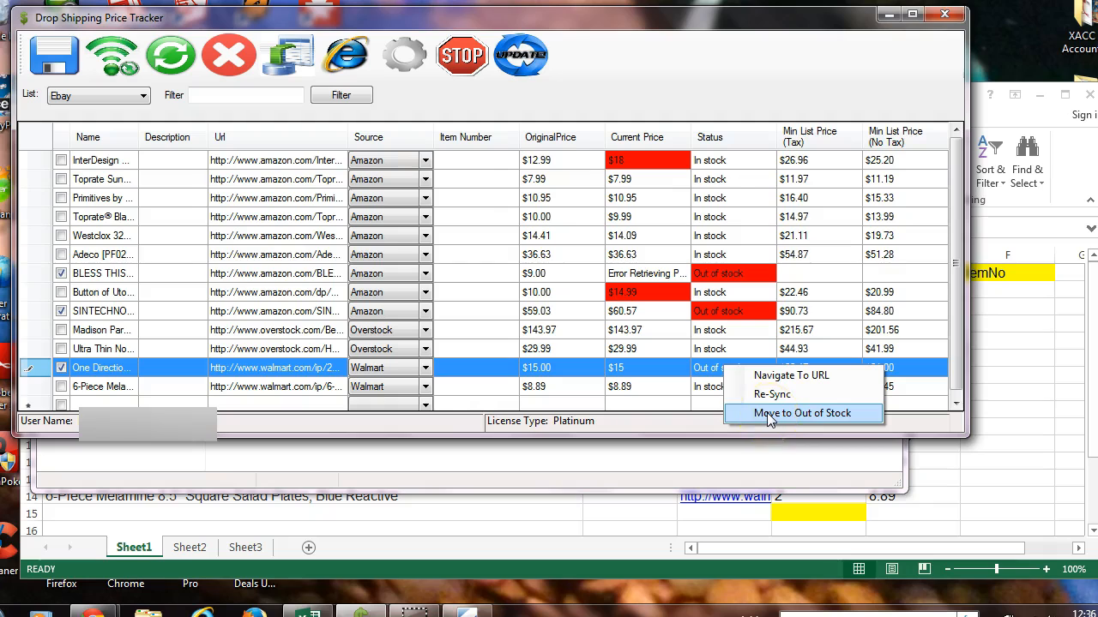
{"action": "left_click", "coordinate": [769, 413]}
{"action": "right_click", "coordinate": [734, 314]}
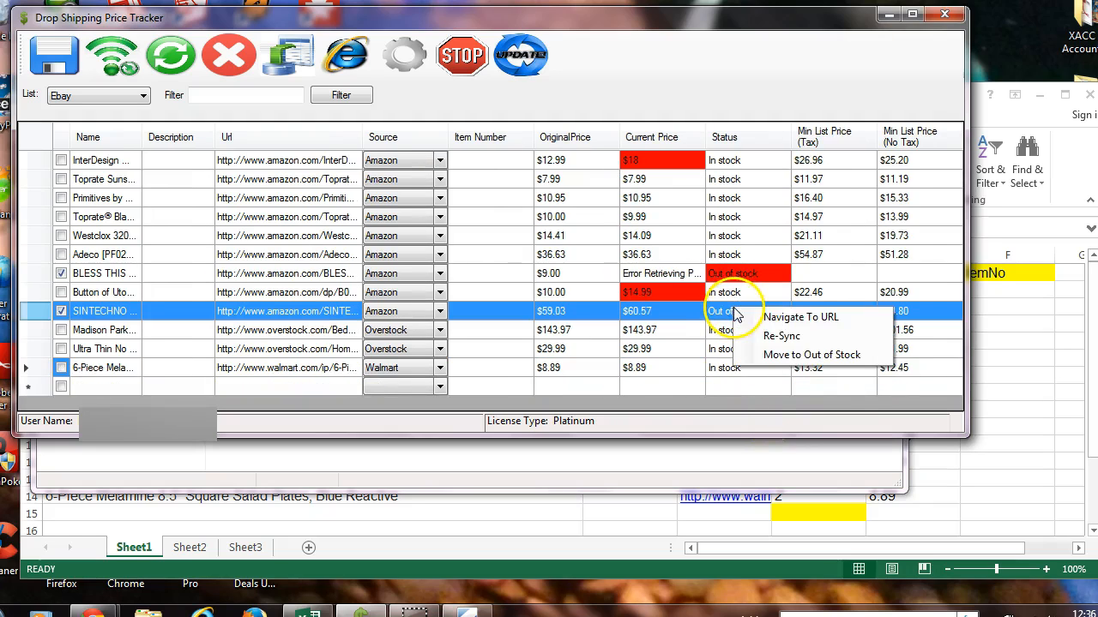
{"action": "left_click", "coordinate": [772, 354]}
{"action": "right_click", "coordinate": [746, 277]}
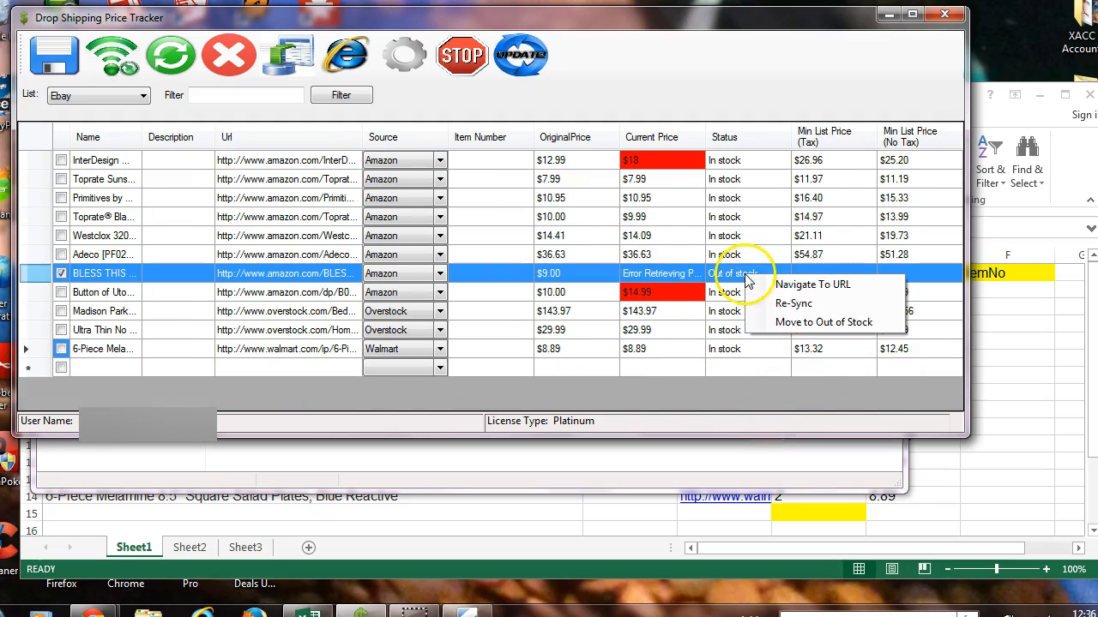
{"action": "left_click", "coordinate": [762, 321]}
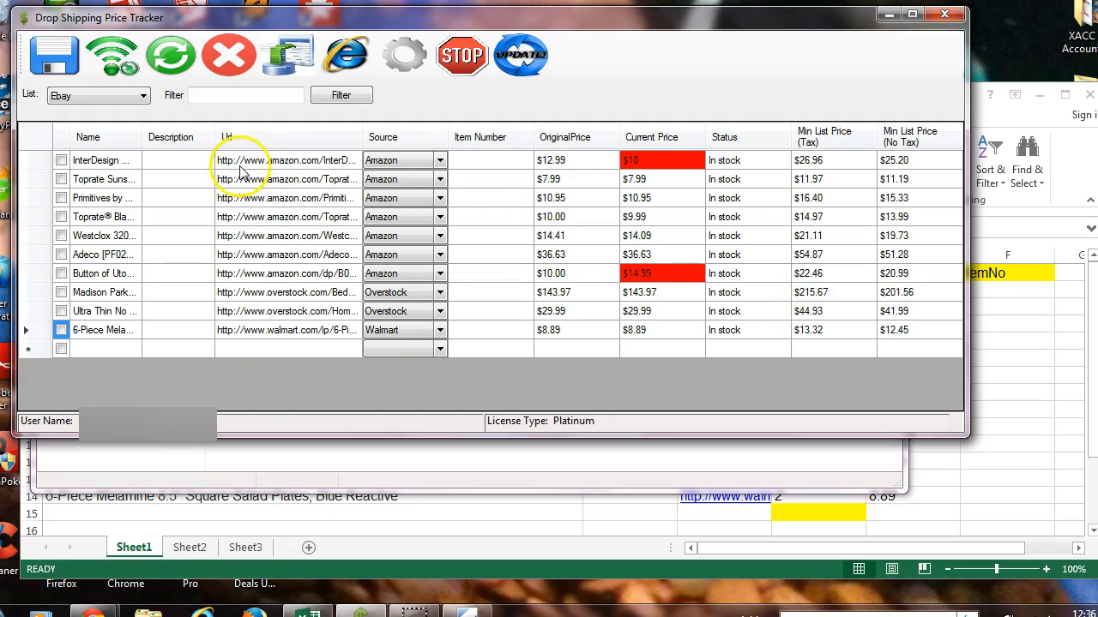
Show the Out of Stock list and check the current prices and stock status of its items.
{"action": "left_click", "coordinate": [109, 99]}
{"action": "left_click", "coordinate": [77, 134]}
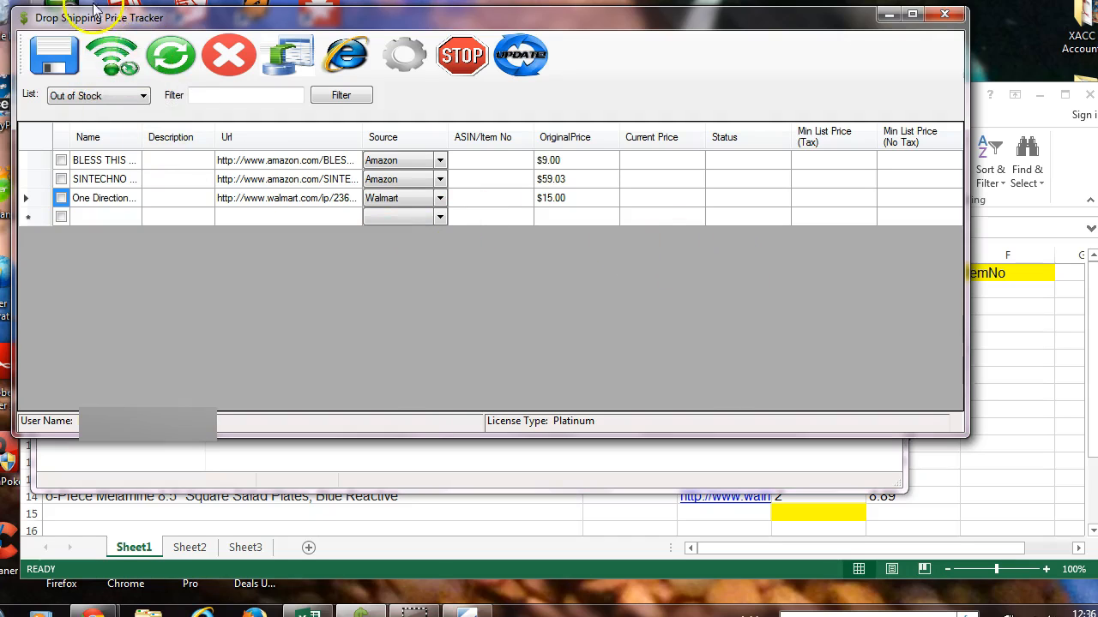
{"action": "left_click", "coordinate": [116, 65]}
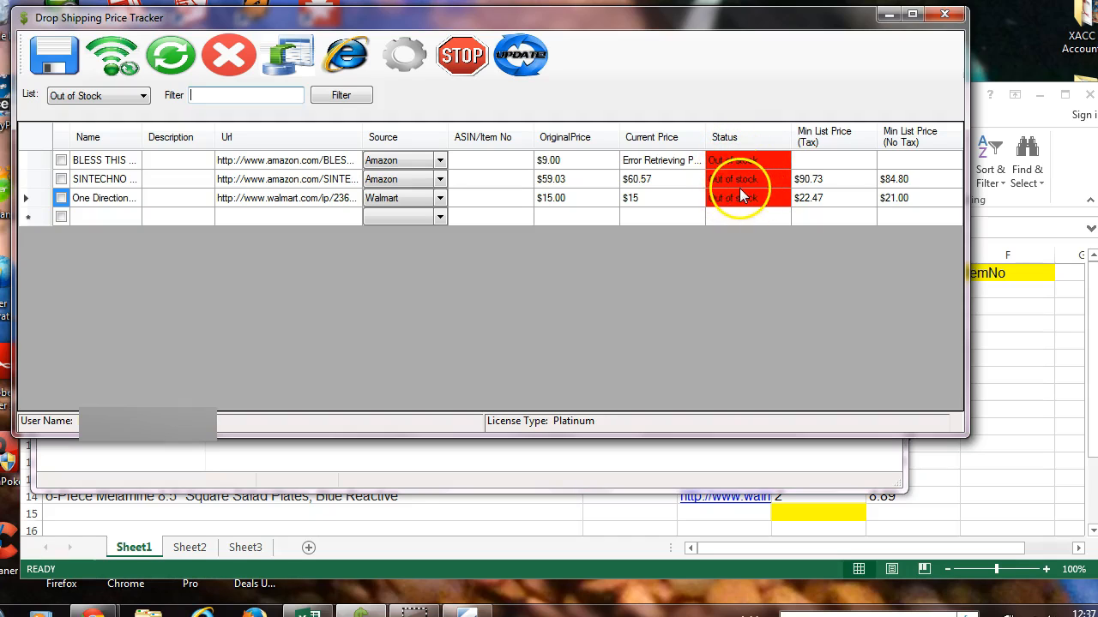
Move the One Direction, SINTECHNO and BLESS THIS items from the Out of Stock list back to the Ebay list.
{"action": "right_click", "coordinate": [717, 199]}
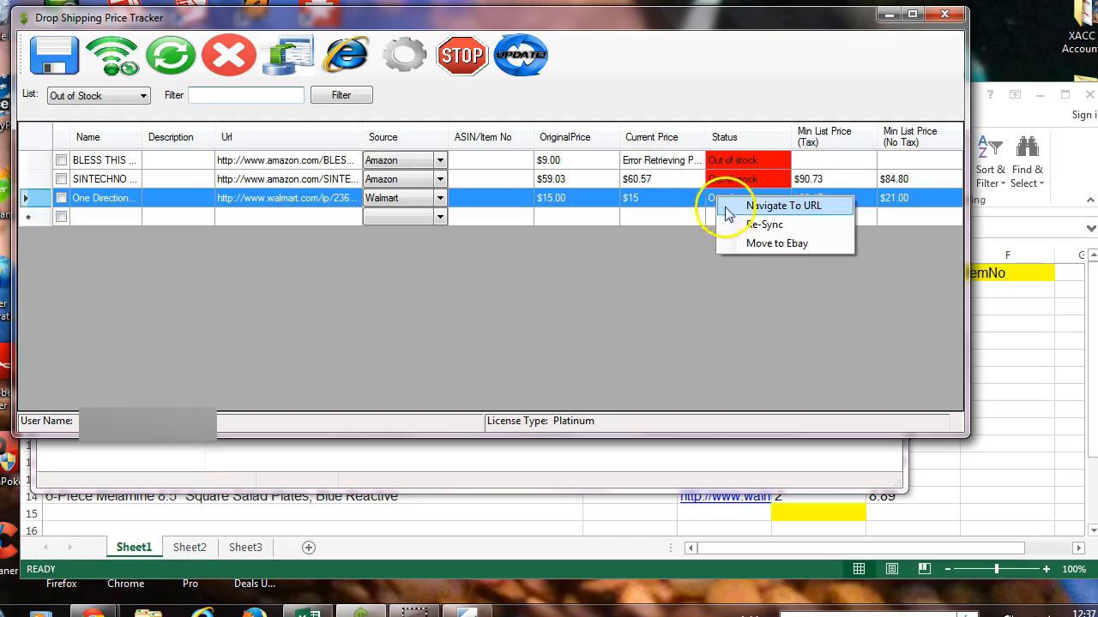
{"action": "left_click", "coordinate": [769, 245]}
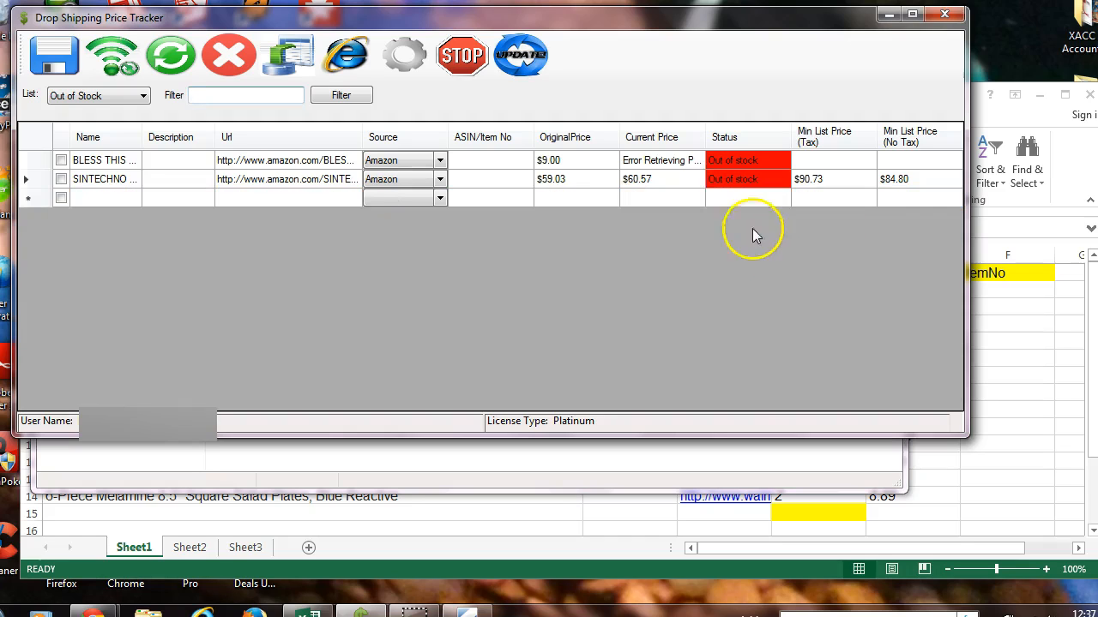
{"action": "right_click", "coordinate": [744, 179]}
{"action": "left_click", "coordinate": [770, 225]}
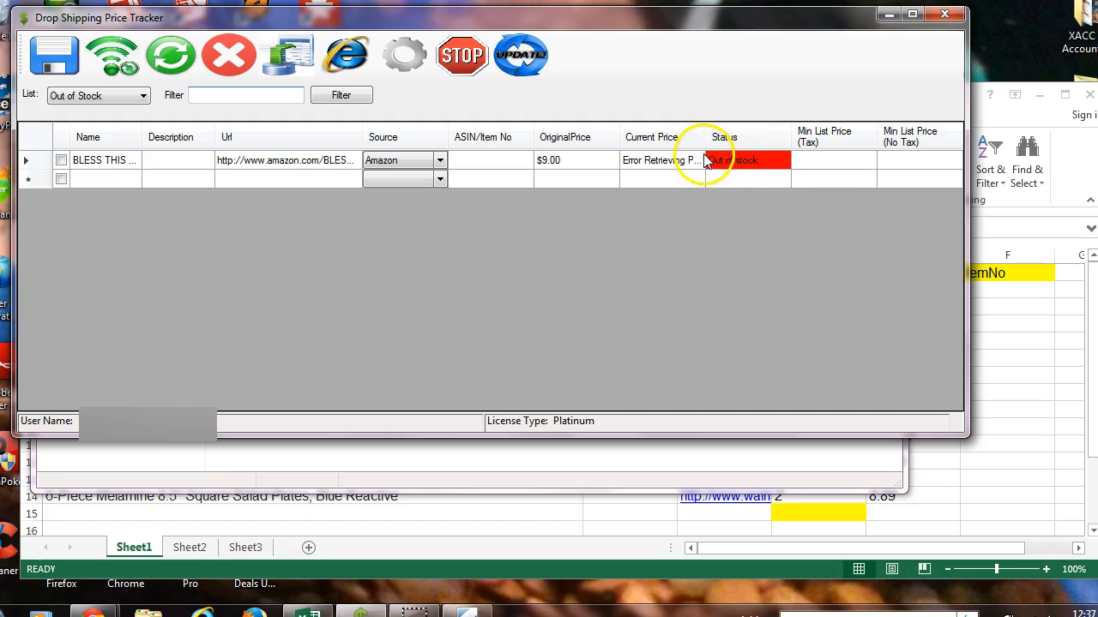
{"action": "right_click", "coordinate": [706, 158]}
{"action": "left_click", "coordinate": [747, 202]}
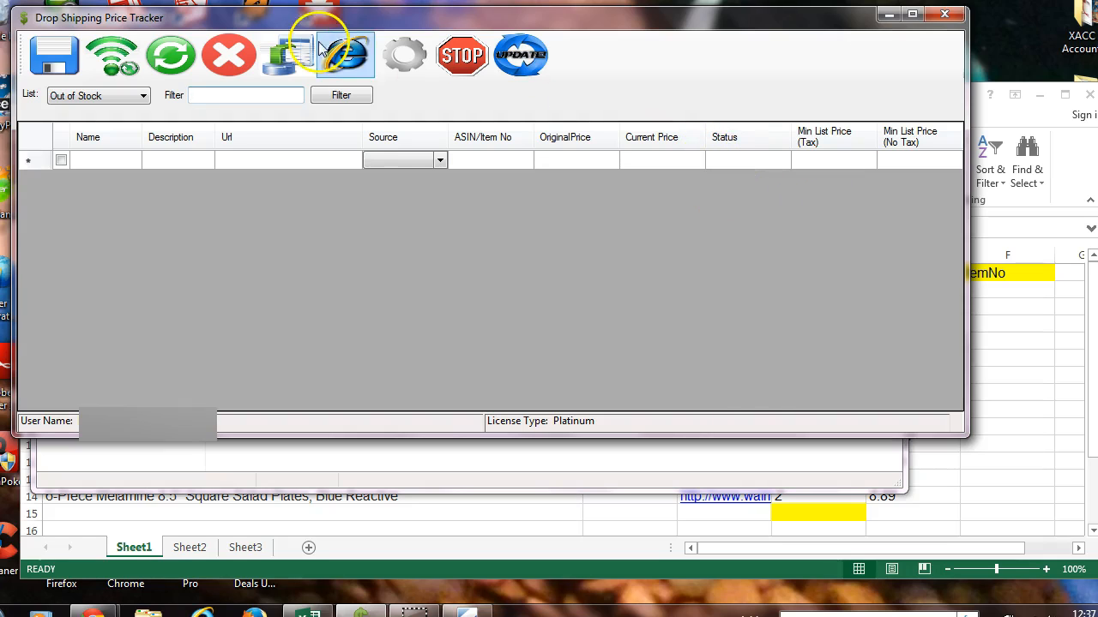
Show the Ebay list and retrieve the current prices and stock status for all its items.
{"action": "left_click", "coordinate": [107, 96]}
{"action": "left_click", "coordinate": [77, 123]}
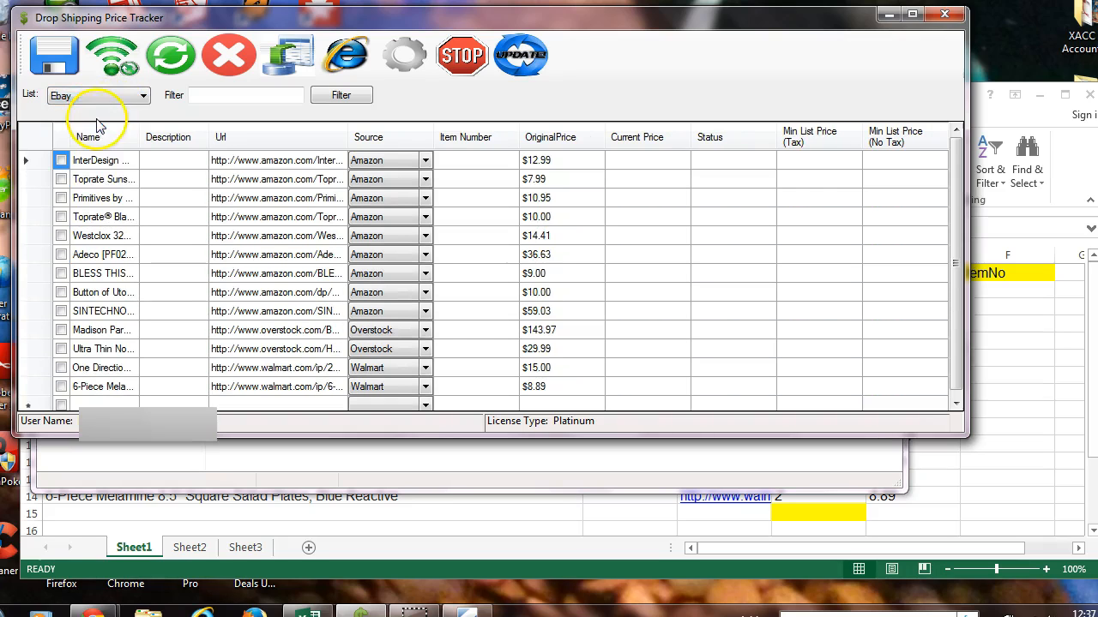
{"action": "left_click", "coordinate": [118, 49]}
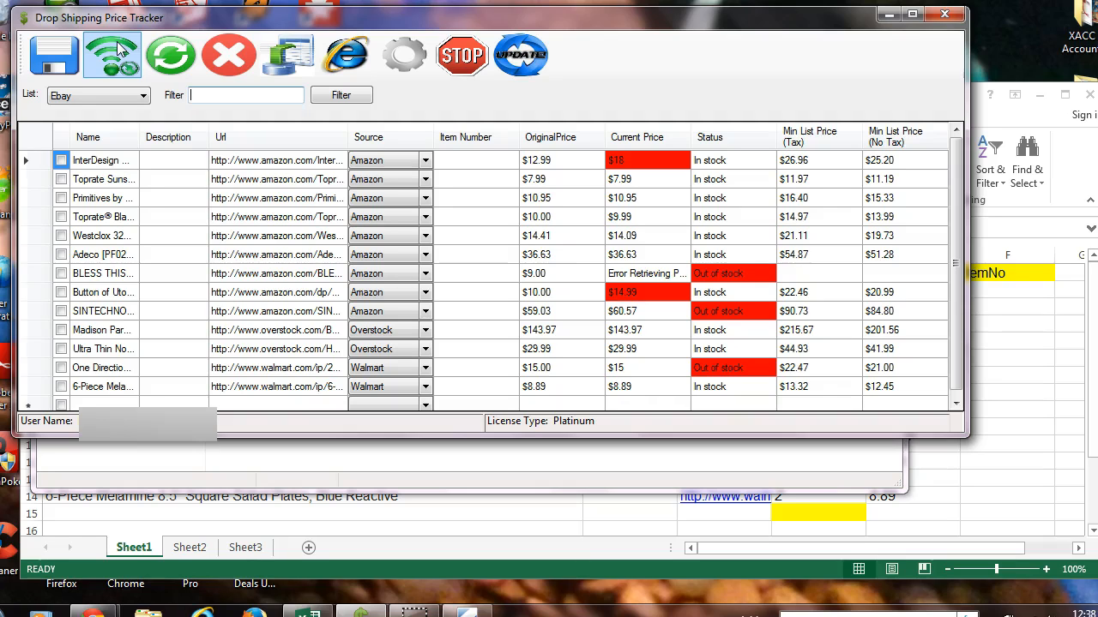
{"action": "left_click", "coordinate": [479, 60]}
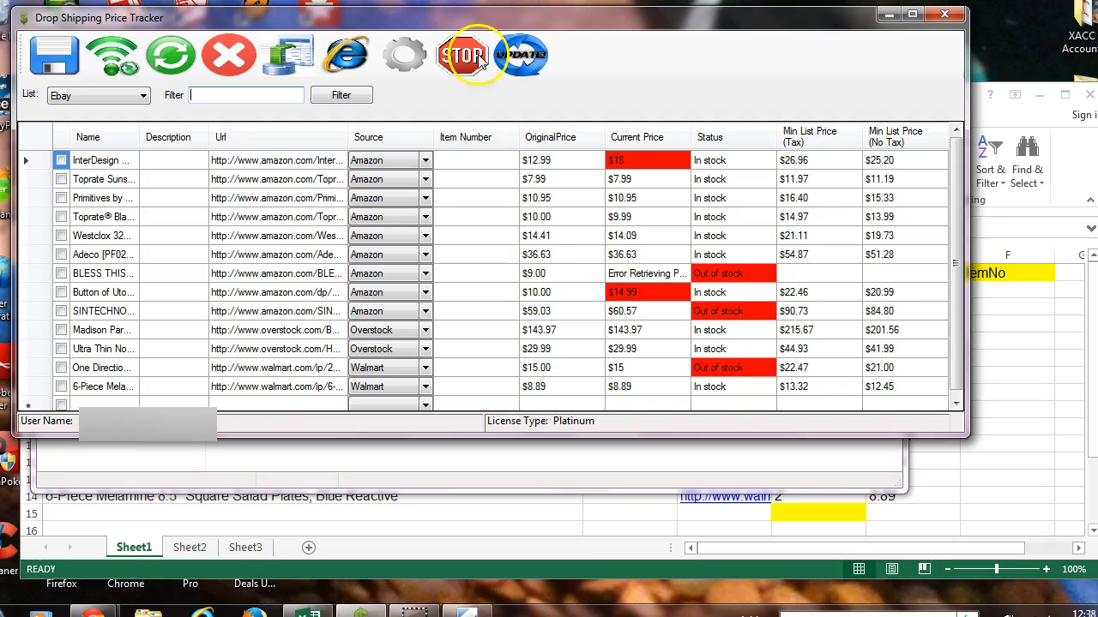